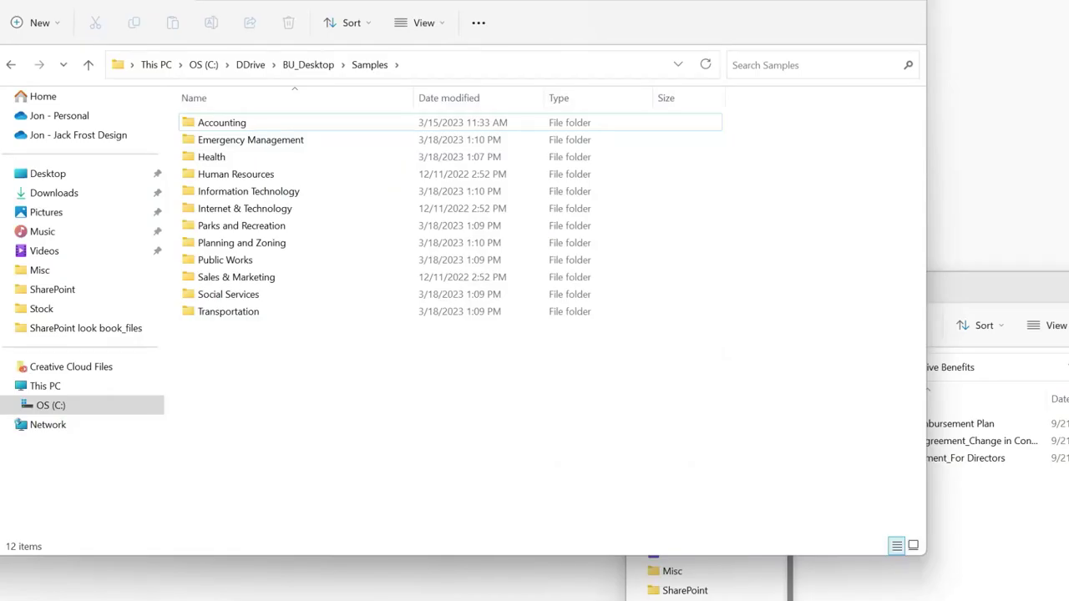
Open the Executive Benefits folder inside Human Resources > Compensation & Benefits in the Samples folder.
{"action": "double_click", "coordinate": [238, 171]}
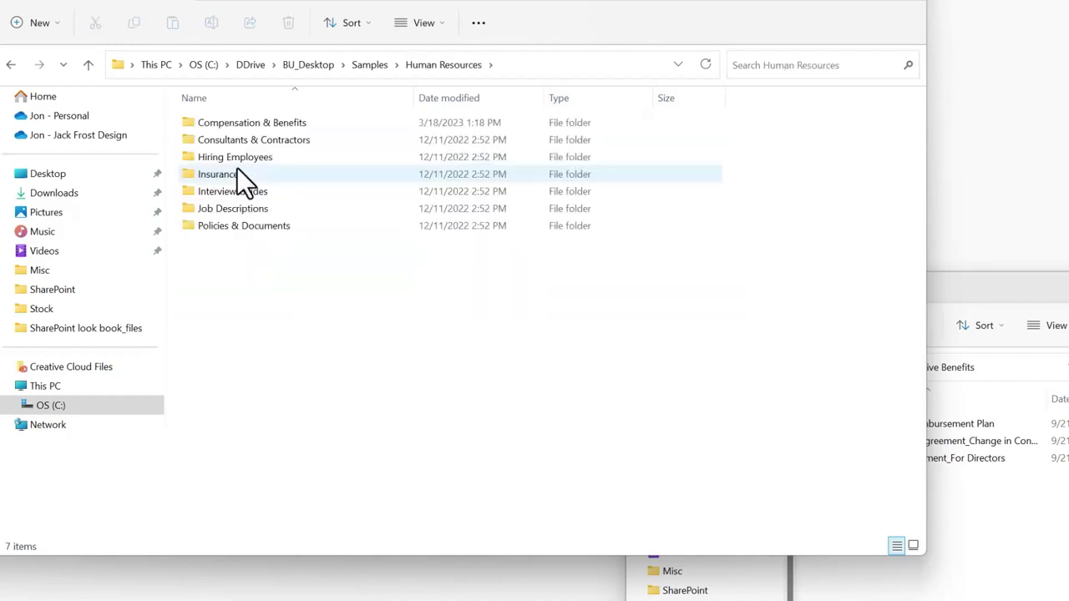
{"action": "left_click", "coordinate": [247, 121]}
{"action": "double_click", "coordinate": [247, 121]}
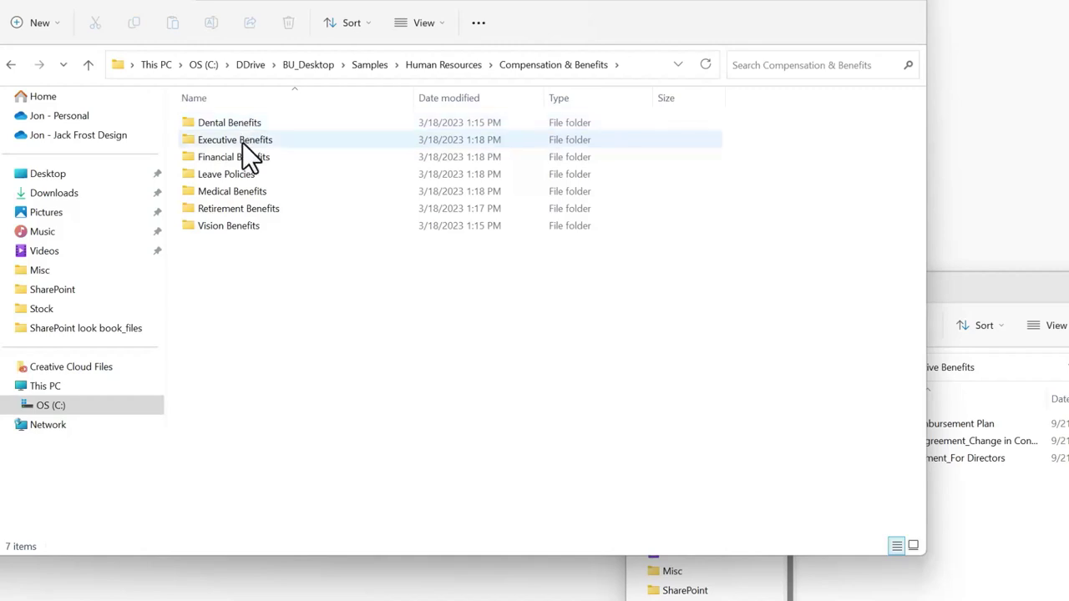
{"action": "left_click", "coordinate": [242, 140]}
{"action": "double_click", "coordinate": [242, 140]}
Try to transfer the Executive Protection Agreement_Change in Control document from the second Executive Benefits window into the first, and cancel the operation.
{"action": "left_click", "coordinate": [968, 526]}
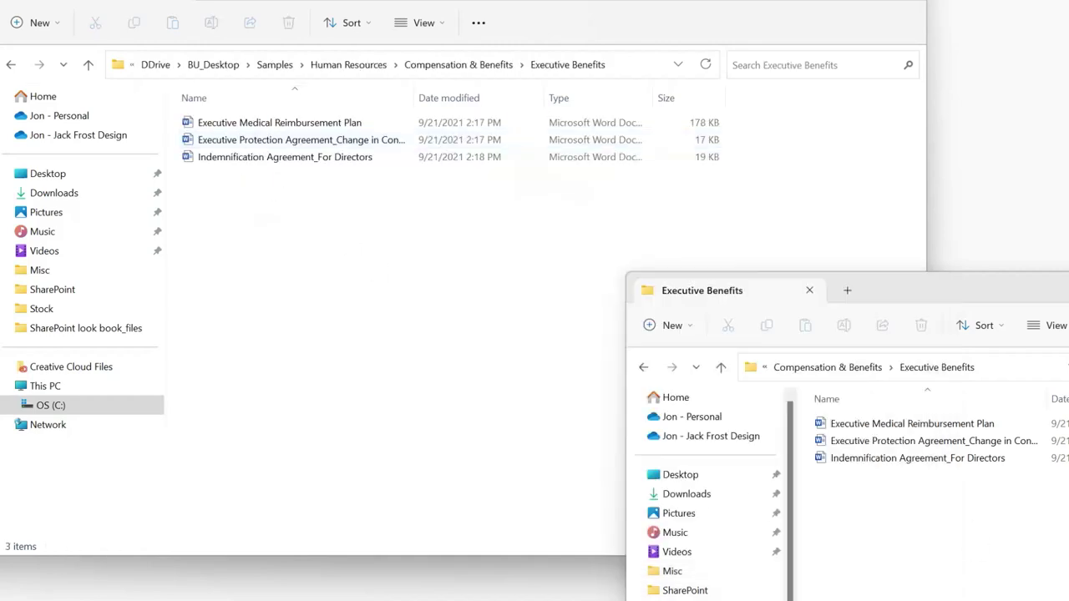
{"action": "left_click_drag", "start_coordinate": [905, 440], "coordinate": [361, 273]}
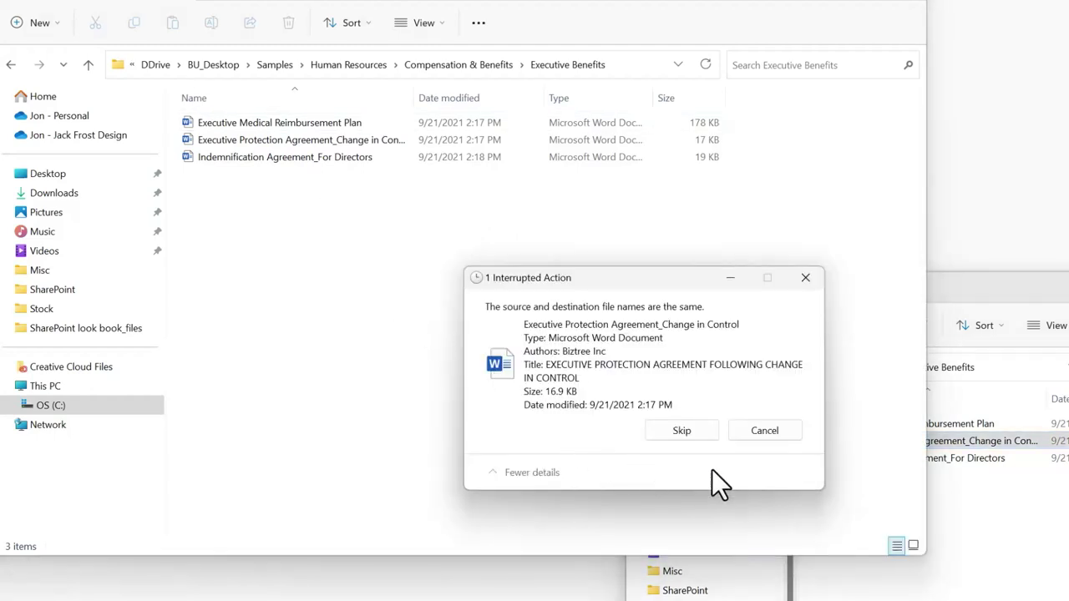
{"action": "left_click", "coordinate": [783, 433]}
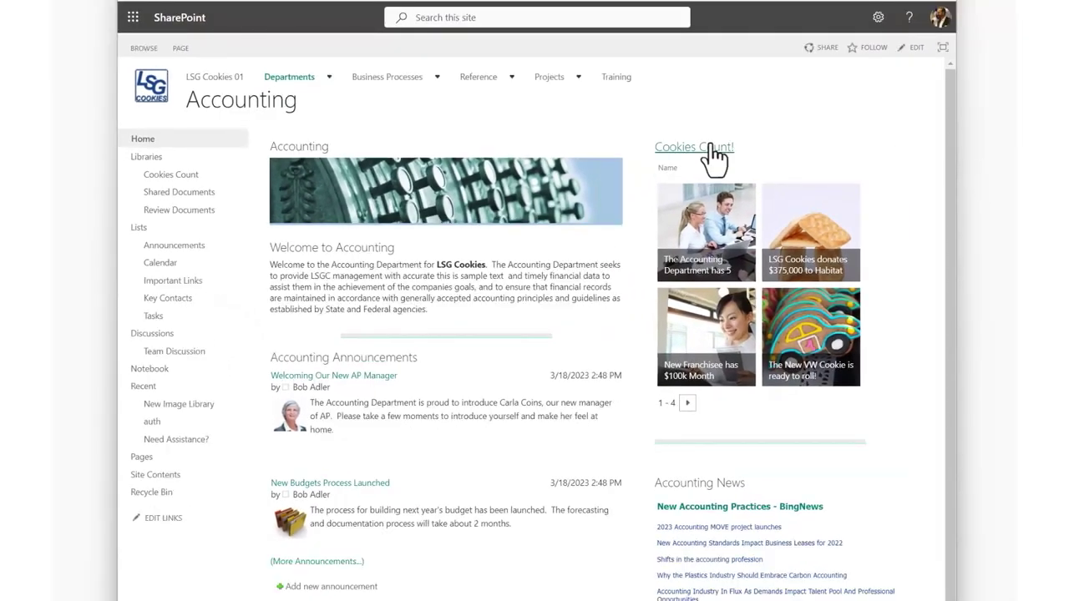
Examine the Accounting site's Shared Documents library and the LSG Cookies 01 home page in SharePoint.
{"action": "left_click", "coordinate": [178, 199]}
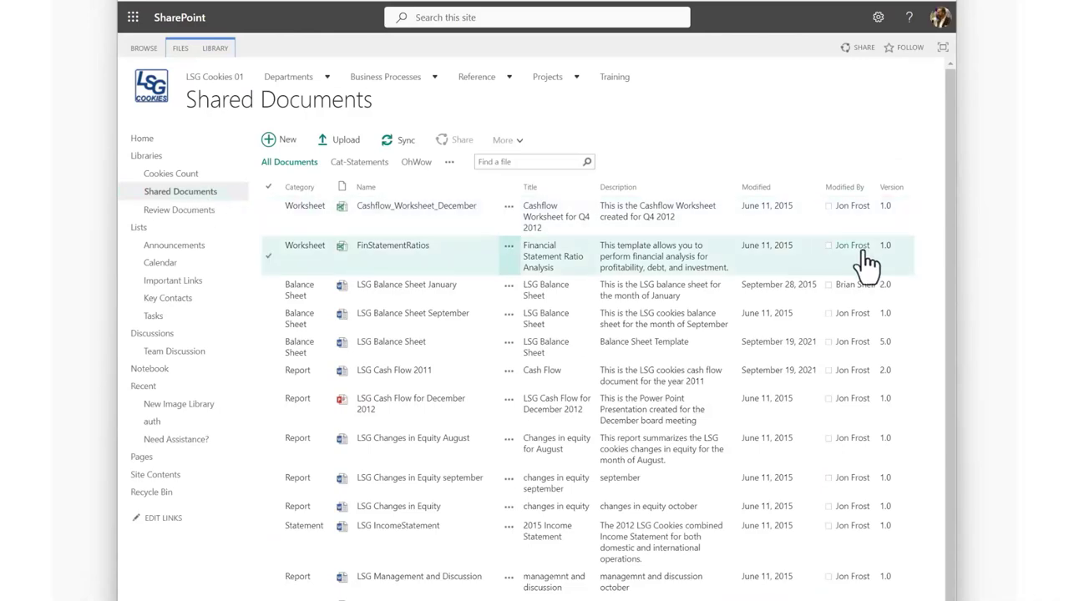
{"action": "left_click_drag", "start_coordinate": [949, 268], "coordinate": [988, 232]}
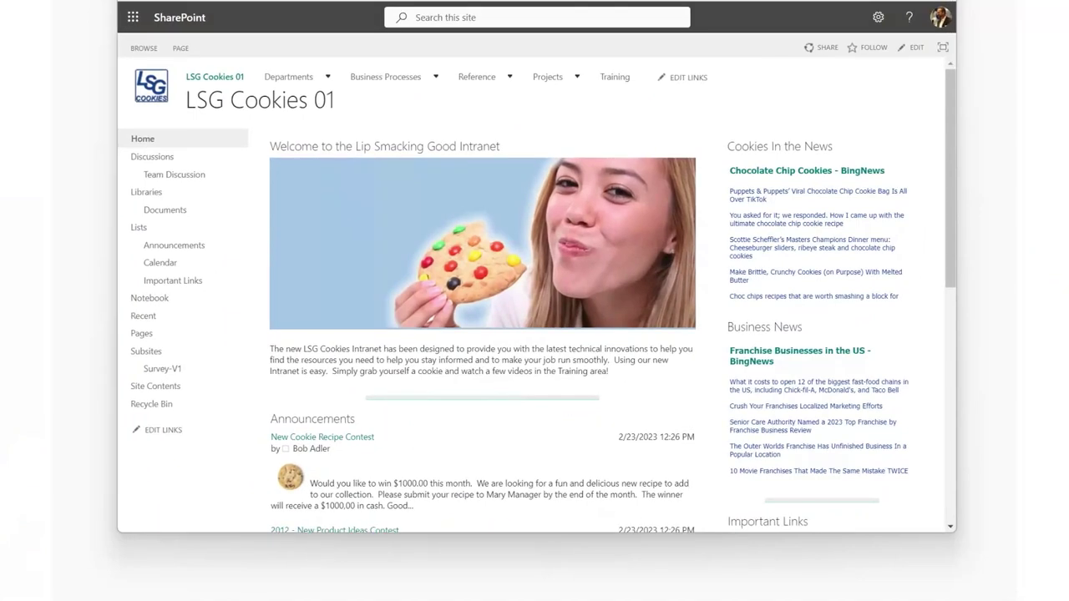
{"action": "mouse_move", "coordinate": [274, 83]}
{"action": "left_click_drag", "start_coordinate": [948, 200], "coordinate": [949, 308]}
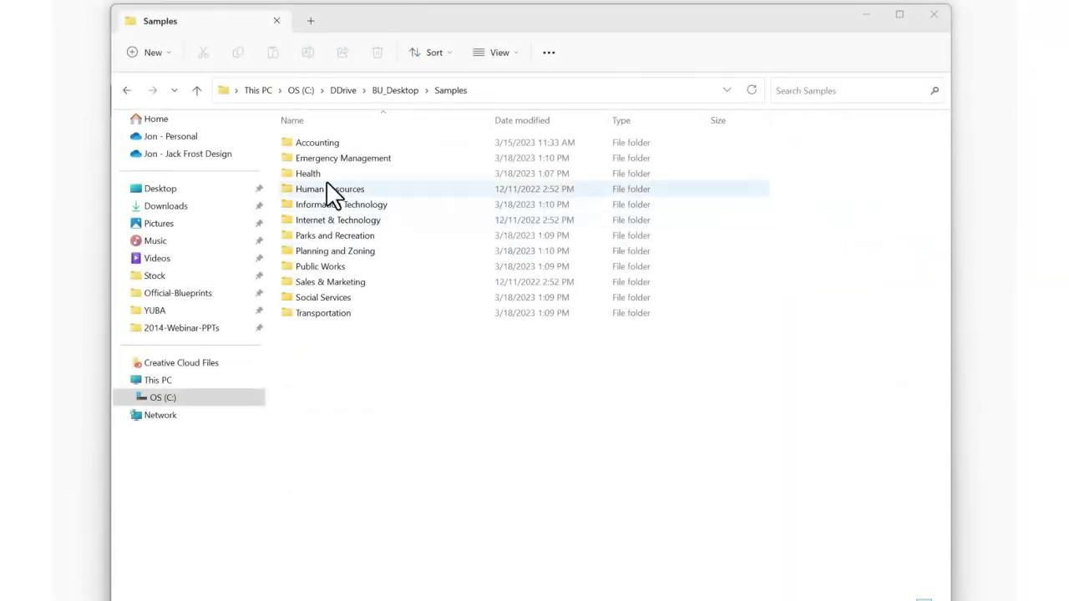
Open the Accounting folder in File Explorer, and switch to SharePoint to browse the Accounting department's Shared Documents library.
{"action": "double_click", "coordinate": [314, 145]}
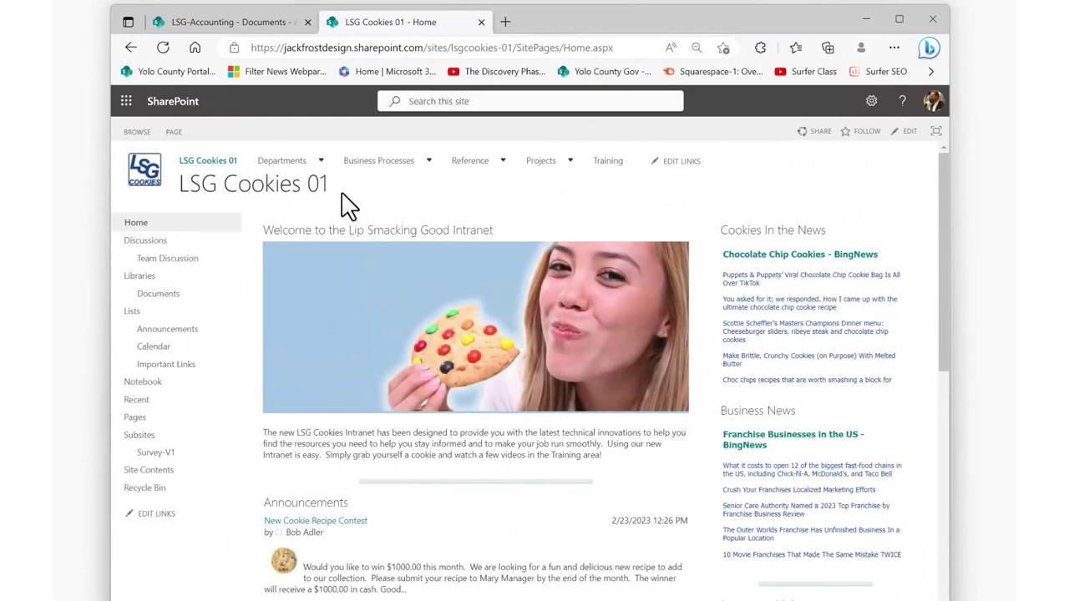
{"action": "mouse_move", "coordinate": [307, 166]}
{"action": "left_click", "coordinate": [288, 183]}
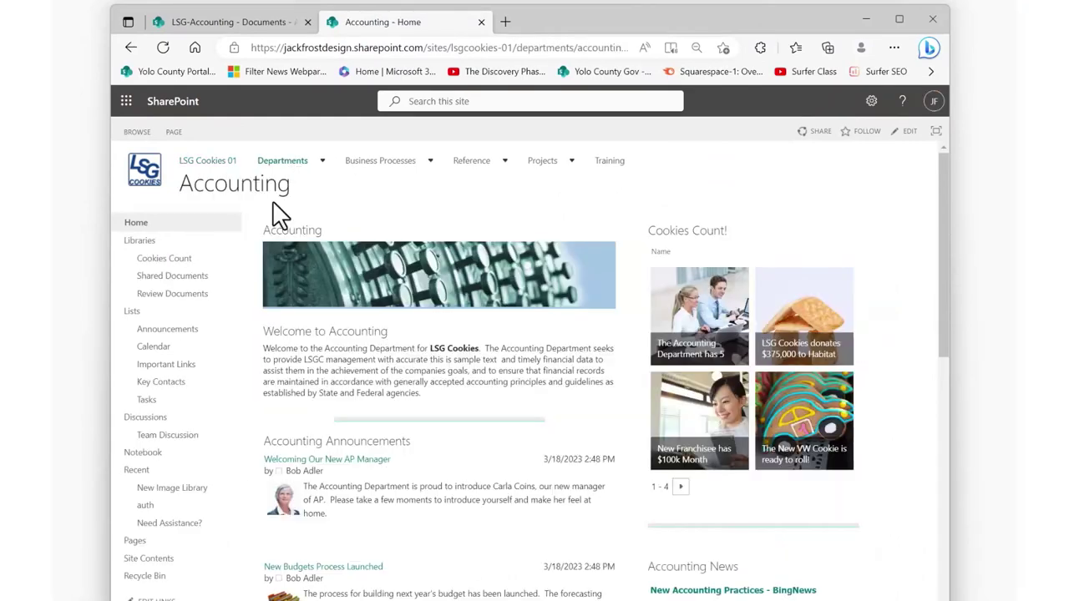
{"action": "left_click", "coordinate": [185, 277]}
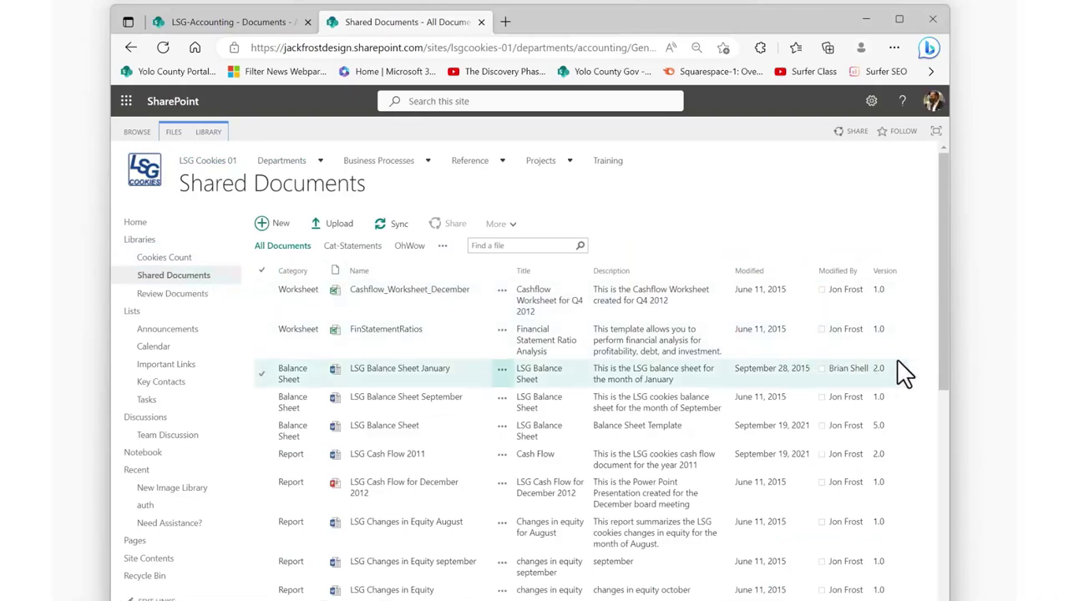
{"action": "left_click_drag", "start_coordinate": [942, 366], "coordinate": [966, 489]}
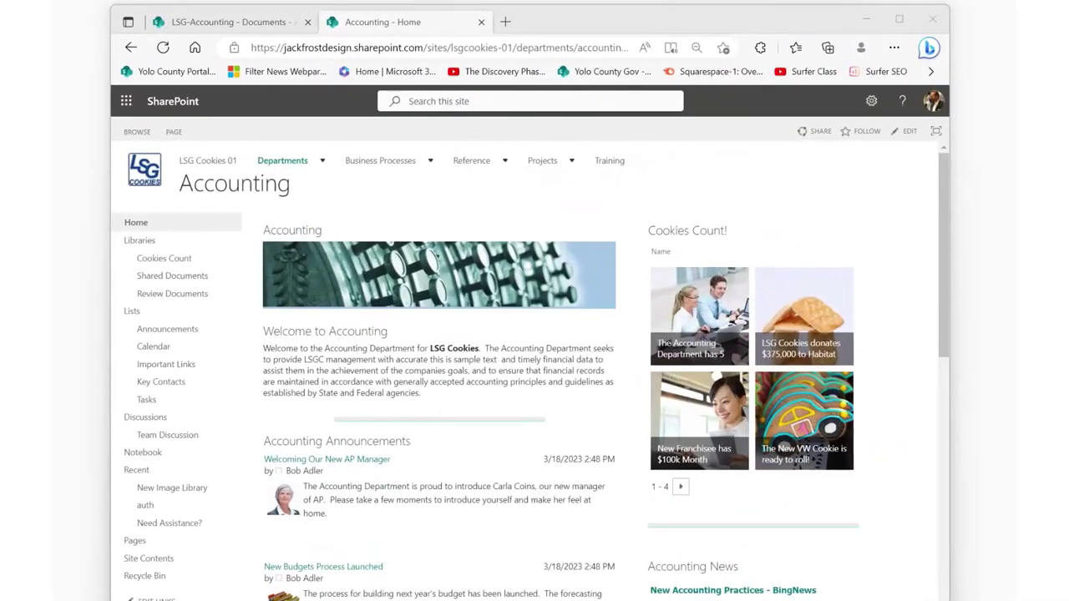
Examine the Accounting home page's announcements, news, calendar, tasks and key contacts sections.
{"action": "left_click", "coordinate": [945, 269]}
{"action": "left_click_drag", "start_coordinate": [944, 266], "coordinate": [943, 424]}
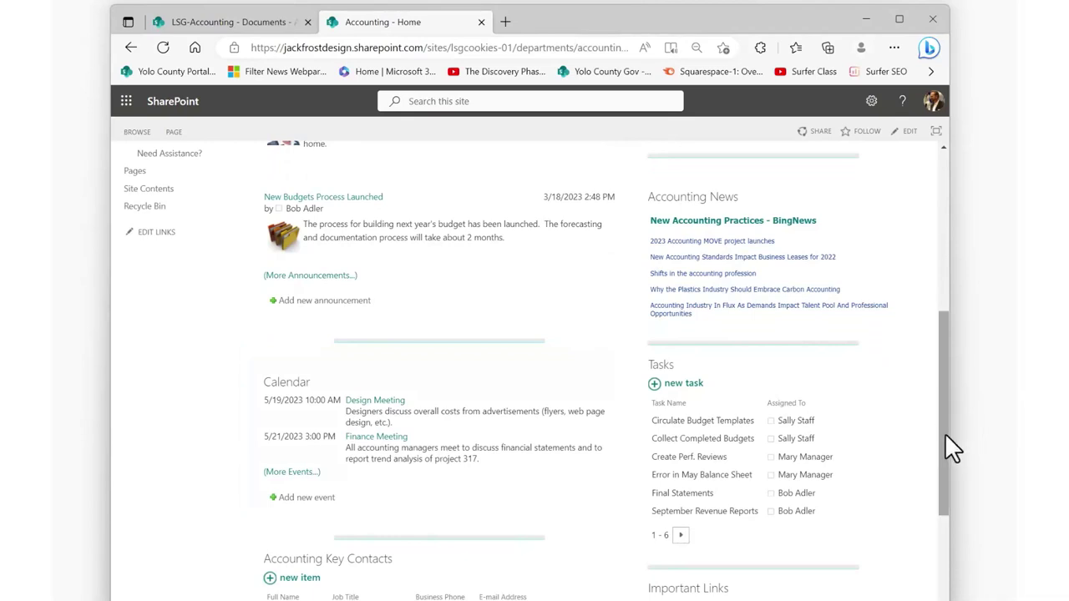
{"action": "left_click_drag", "start_coordinate": [943, 432], "coordinate": [957, 358]}
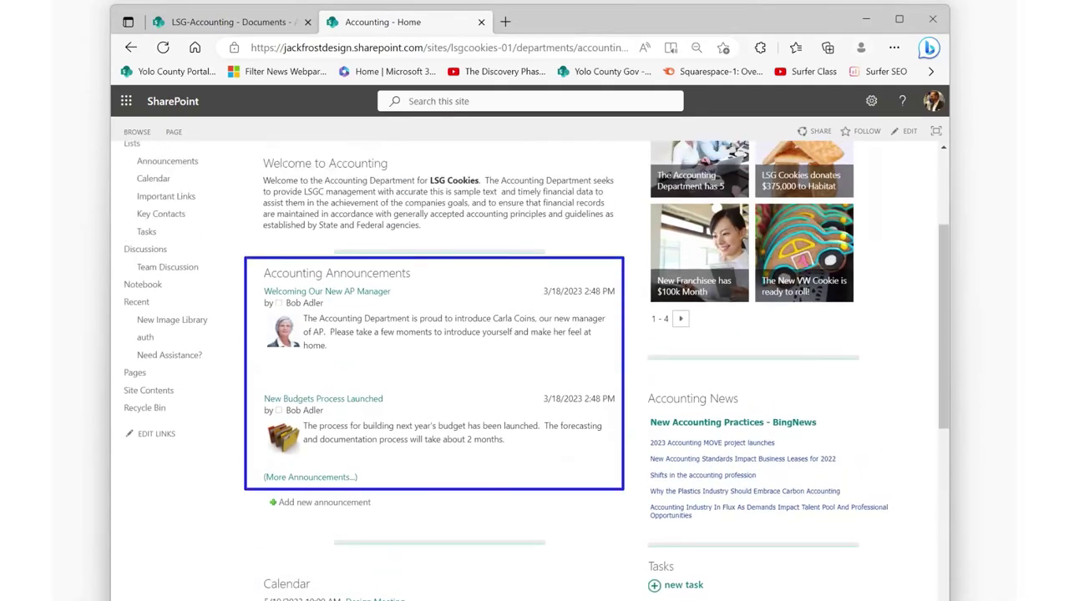
{"action": "left_click_drag", "start_coordinate": [942, 380], "coordinate": [958, 490]}
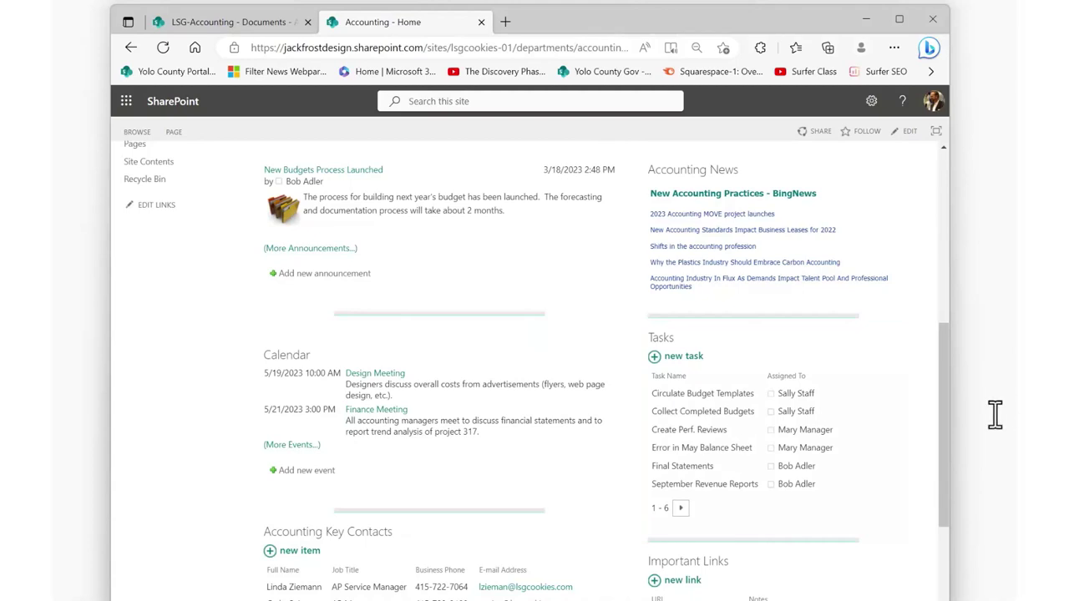
{"action": "left_click_drag", "start_coordinate": [944, 435], "coordinate": [964, 263]}
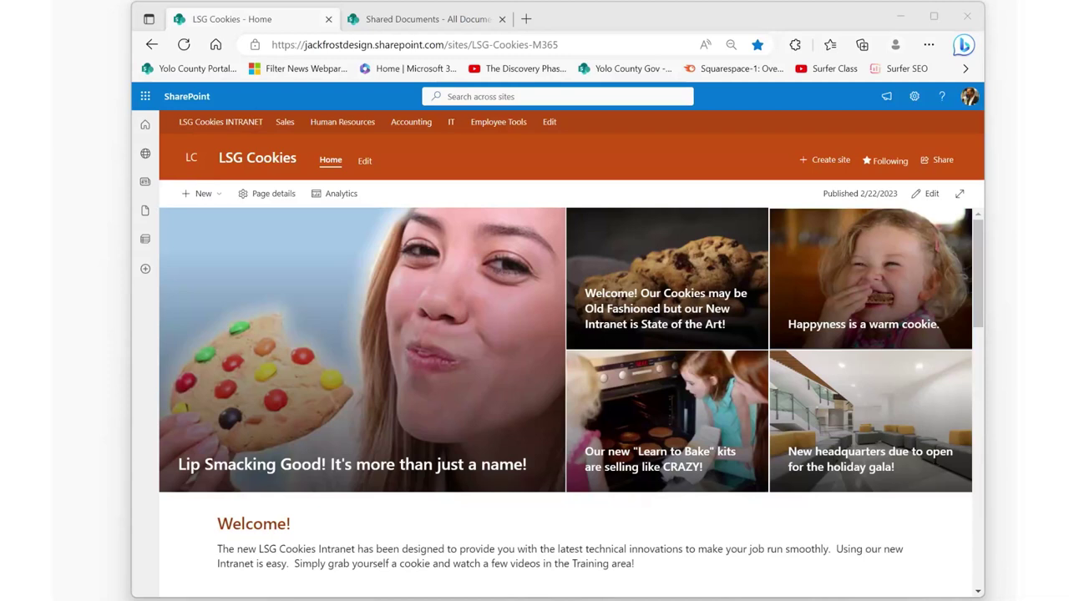
View the current Administrative Assistant Job Description from the Human Resources site's HR General Documents library, and close the document.
{"action": "left_click", "coordinate": [363, 134]}
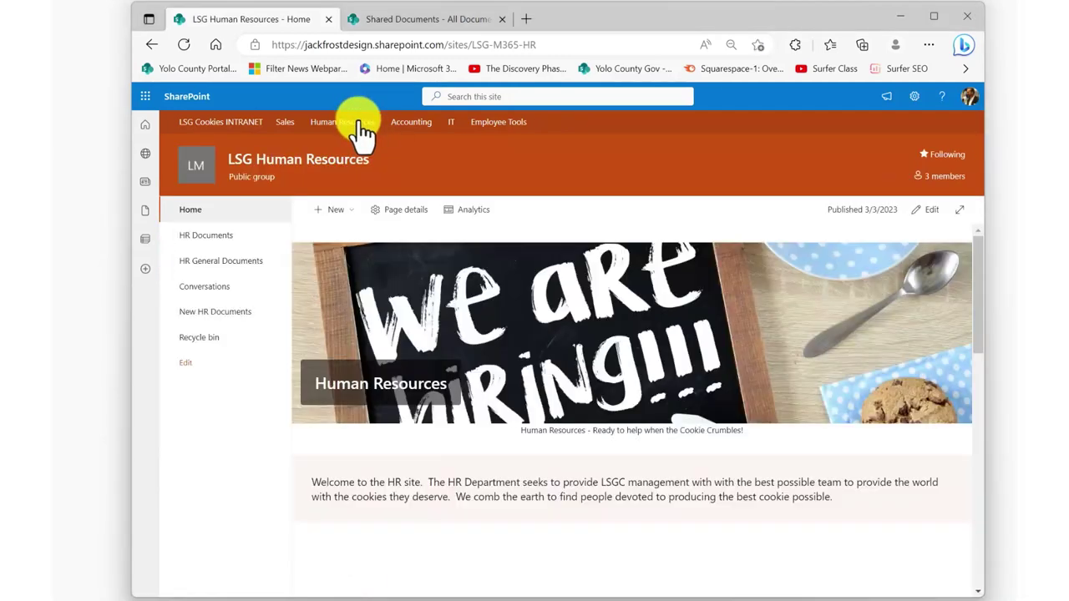
{"action": "left_click", "coordinate": [234, 265]}
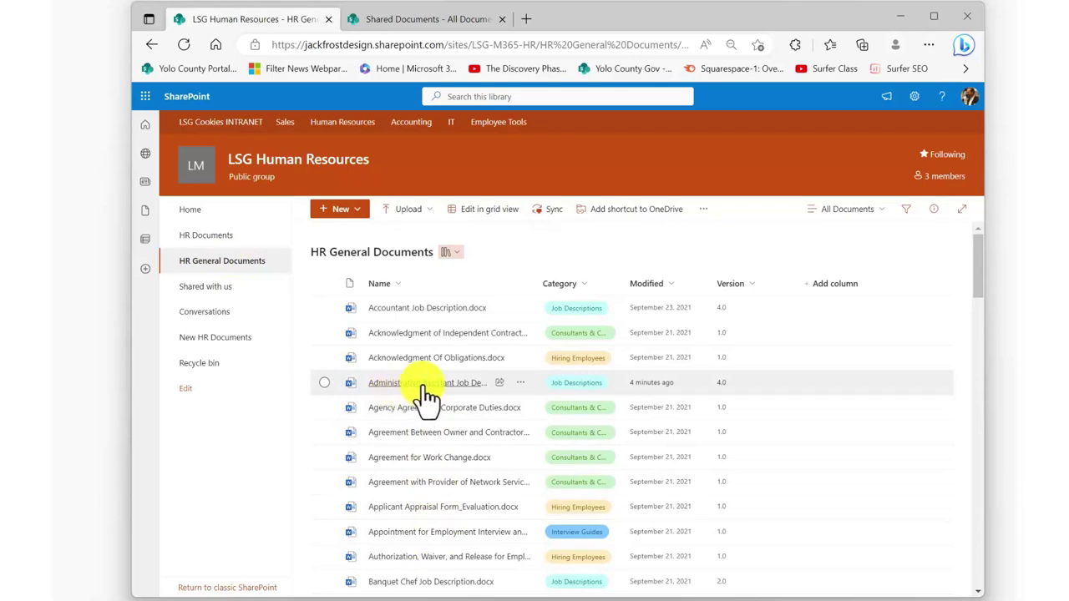
{"action": "mouse_move", "coordinate": [439, 387]}
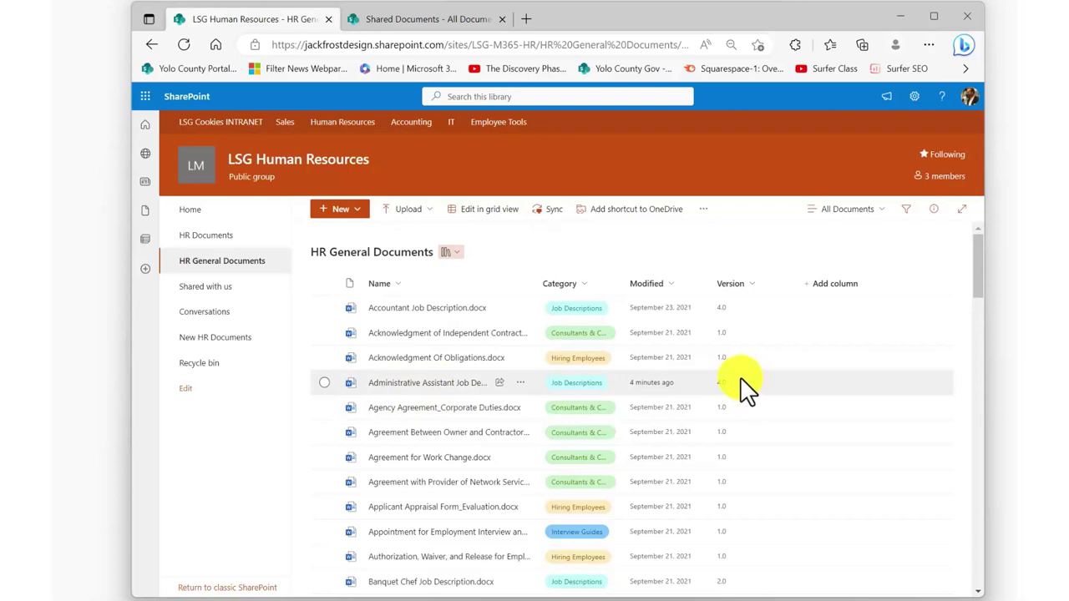
{"action": "left_click", "coordinate": [432, 392]}
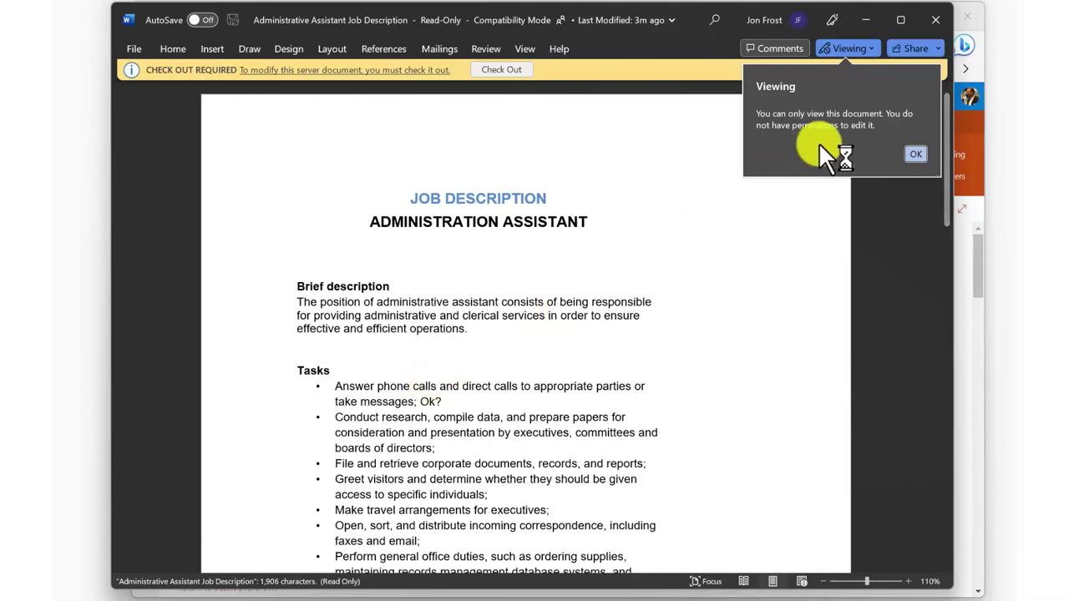
{"action": "left_click", "coordinate": [952, 23]}
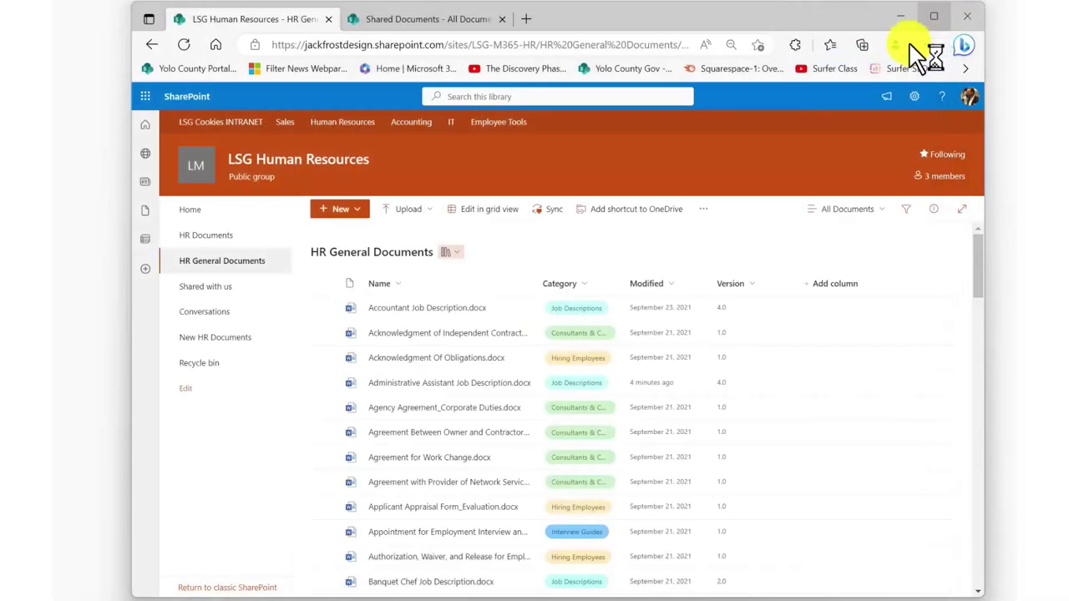
Open version 3.0 of the Administrative Assistant Job Description from its version history.
{"action": "right_click", "coordinate": [519, 393]}
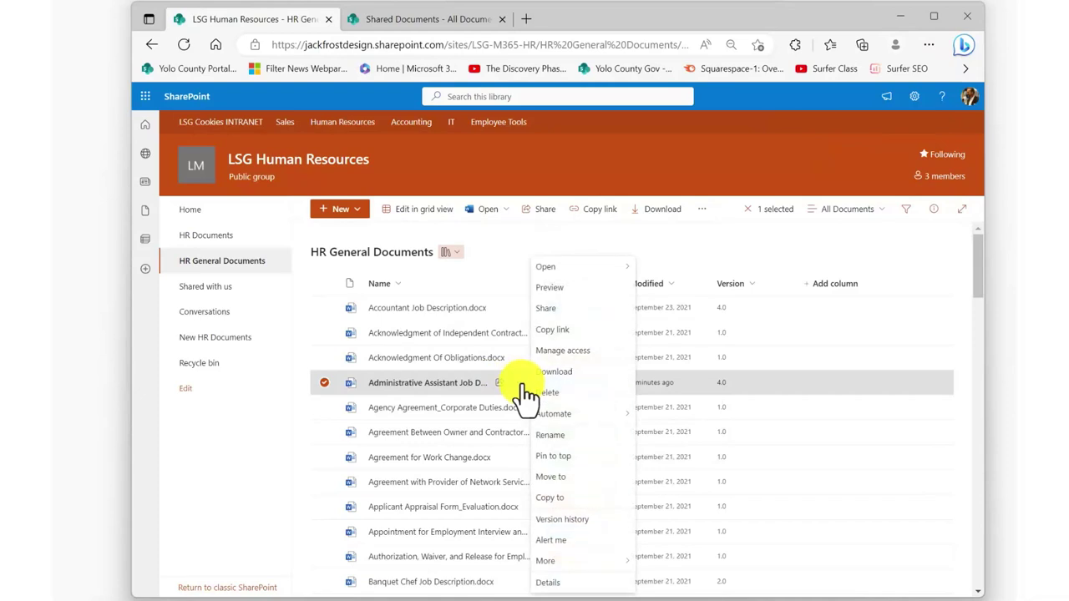
{"action": "left_click", "coordinate": [572, 520]}
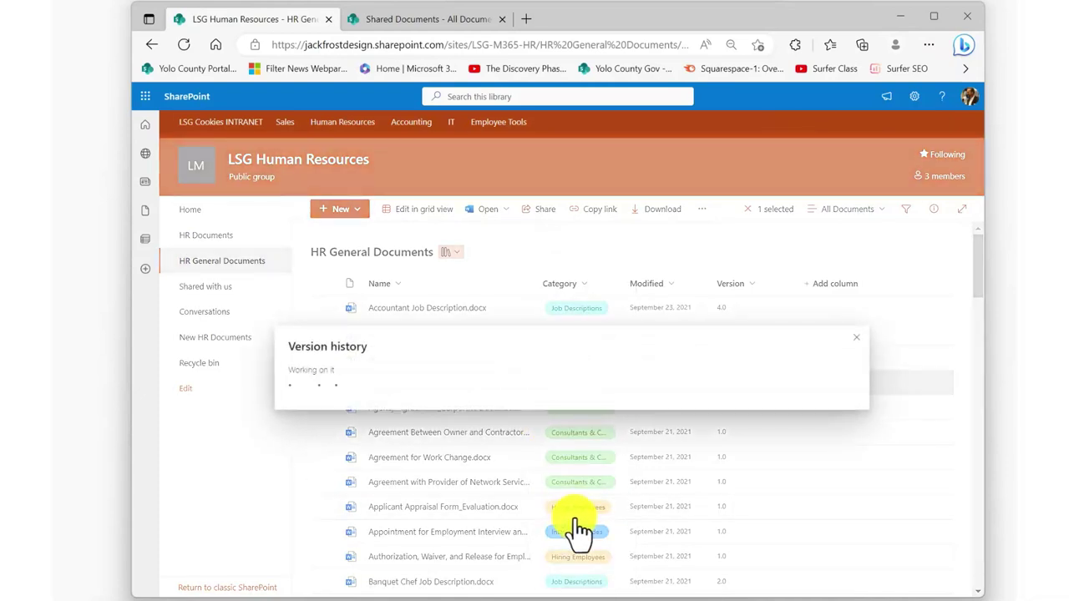
{"action": "mouse_move", "coordinate": [355, 302]}
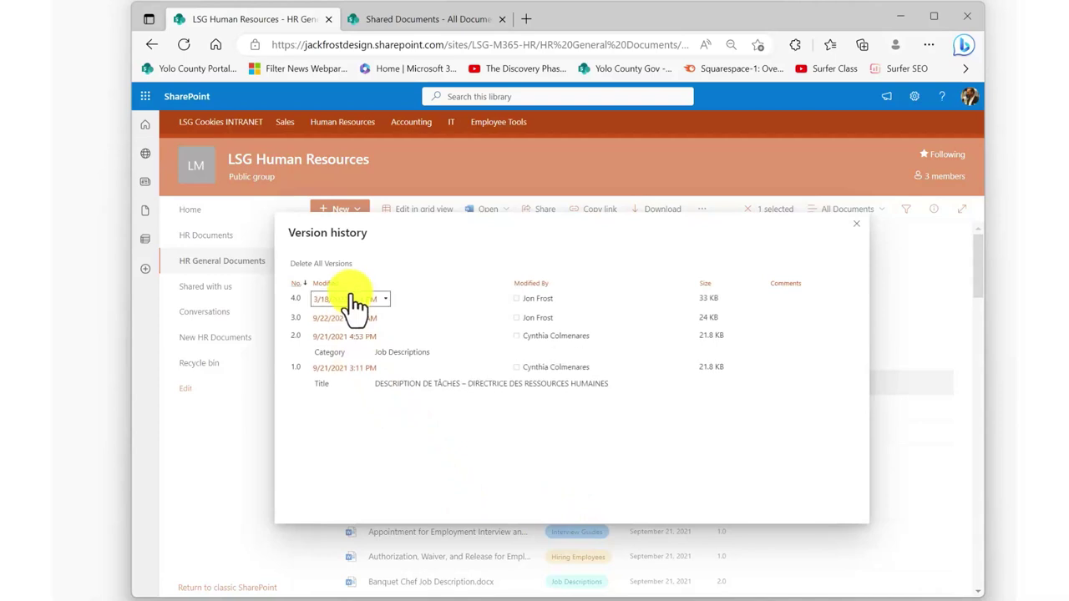
{"action": "mouse_move", "coordinate": [390, 326]}
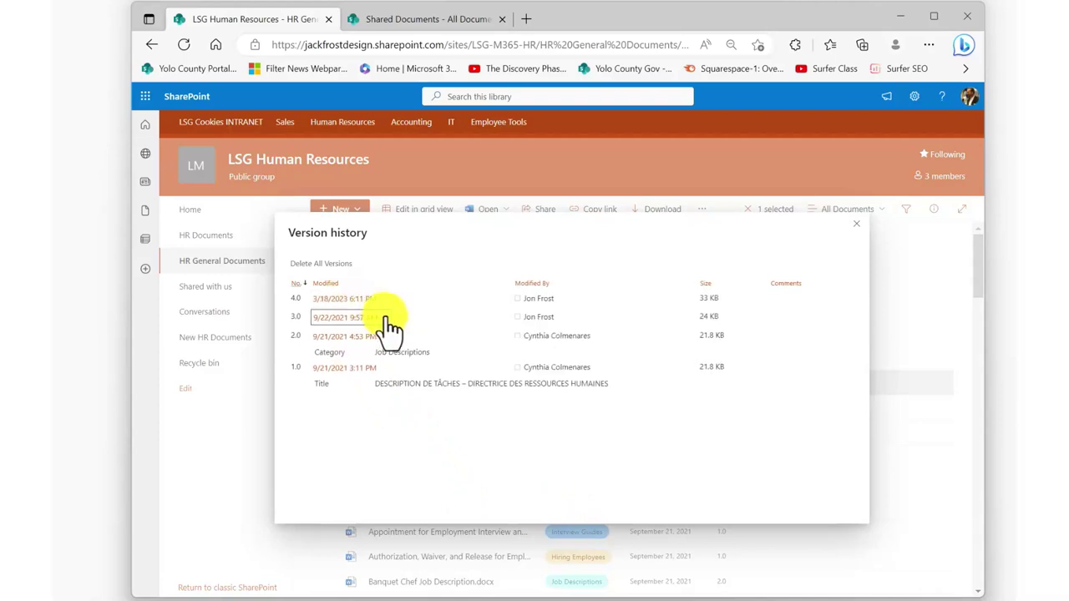
{"action": "left_click", "coordinate": [387, 324]}
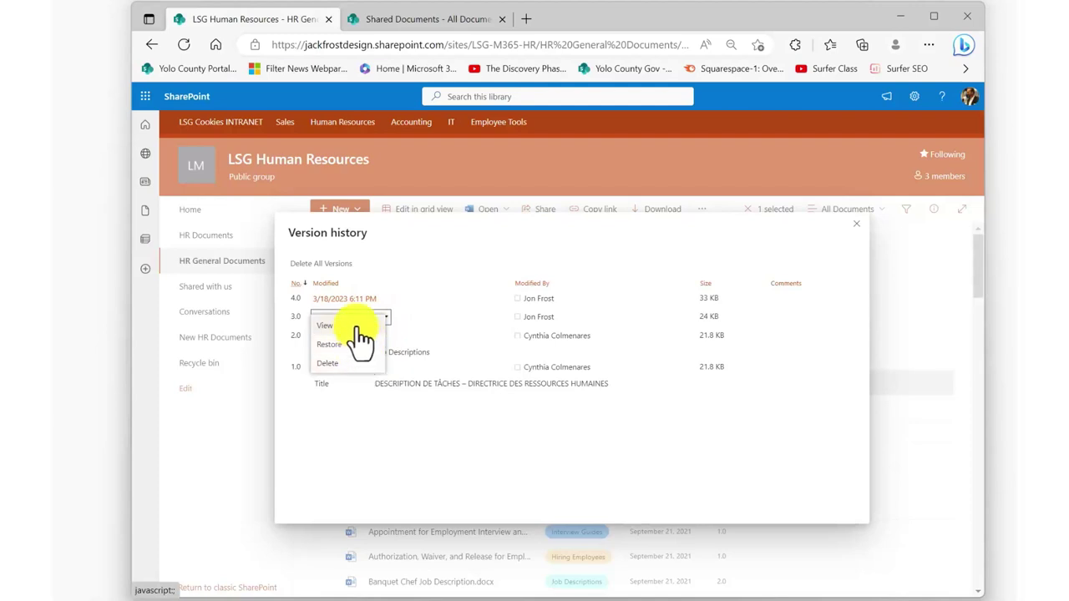
{"action": "left_click", "coordinate": [358, 327]}
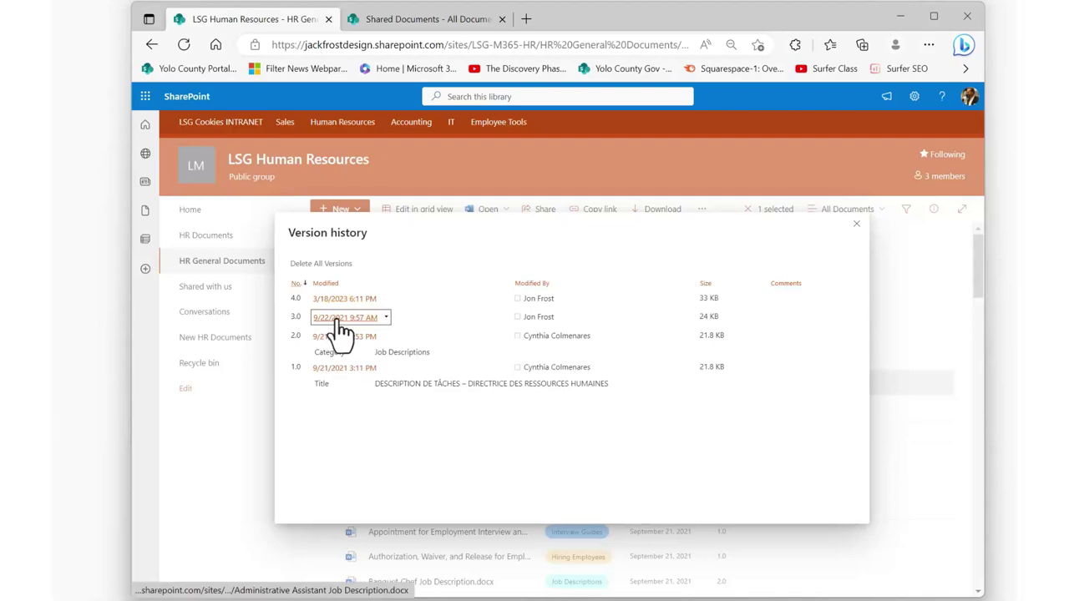
{"action": "left_click", "coordinate": [346, 326]}
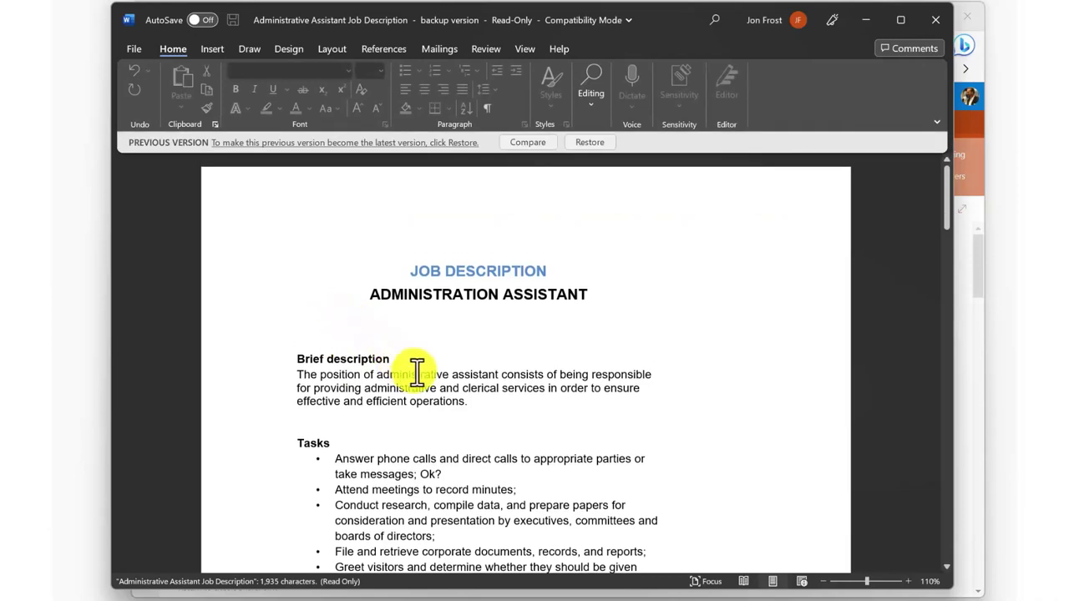
Highlight the Brief description paragraph in the previous version, and close the document and version history, leaving the file deselected.
{"action": "left_click_drag", "start_coordinate": [477, 402], "coordinate": [303, 376]}
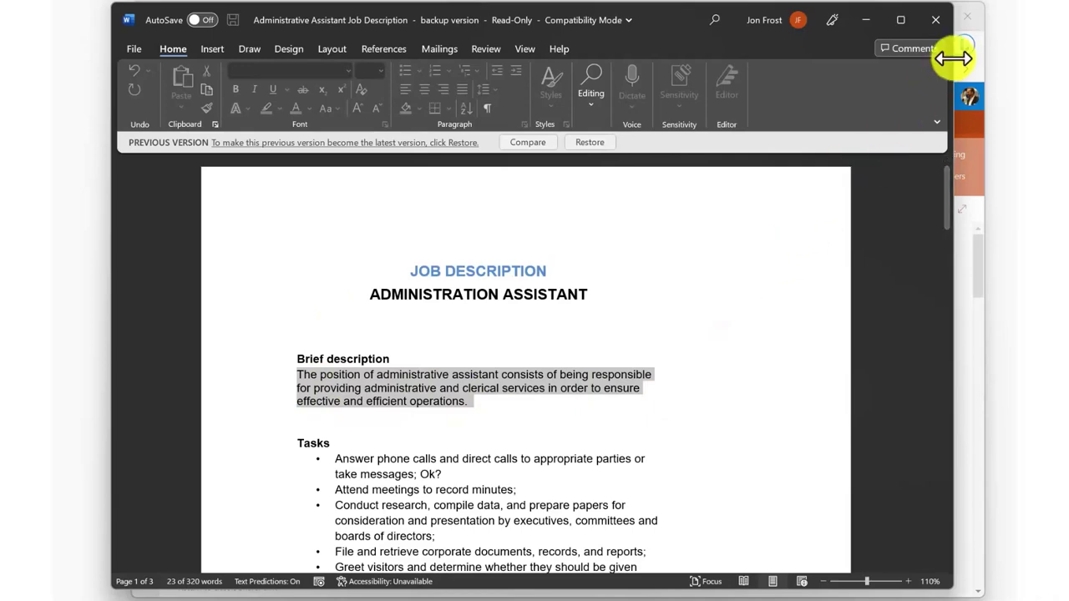
{"action": "left_click", "coordinate": [937, 17]}
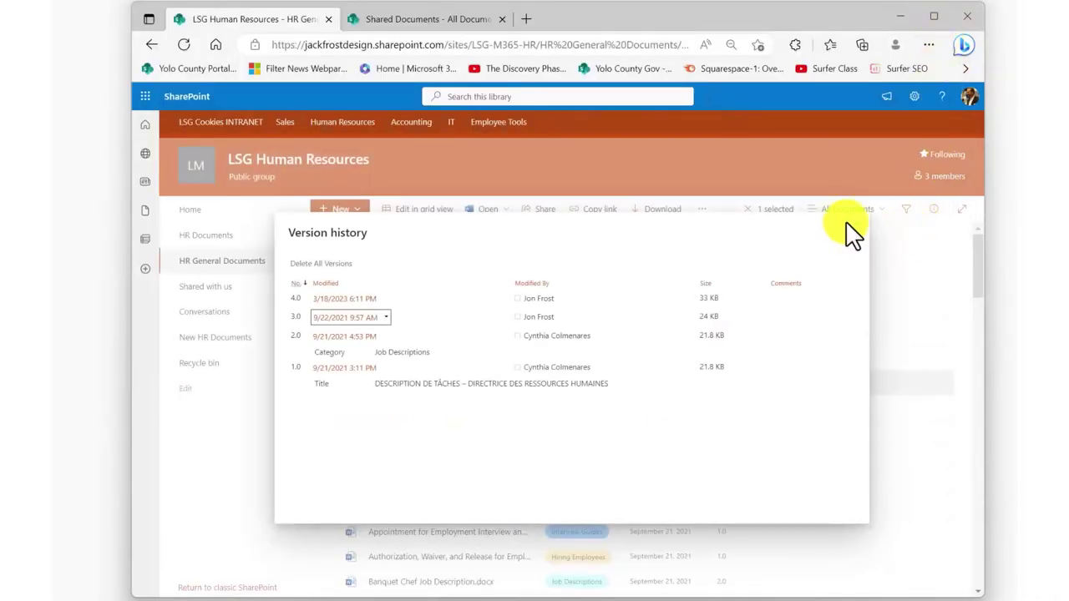
{"action": "left_click", "coordinate": [857, 224]}
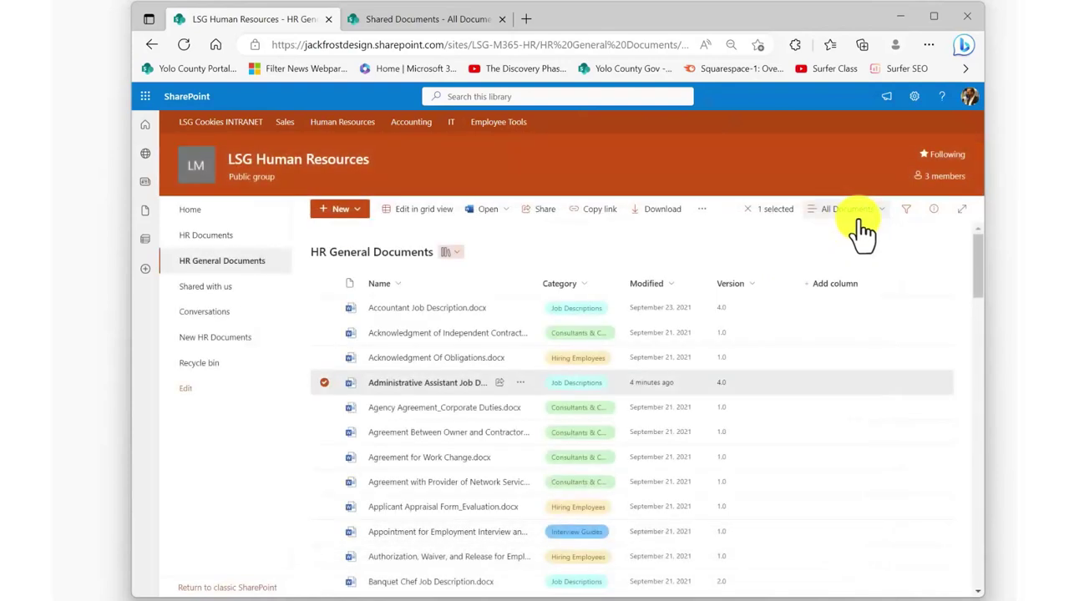
{"action": "left_click", "coordinate": [326, 386]}
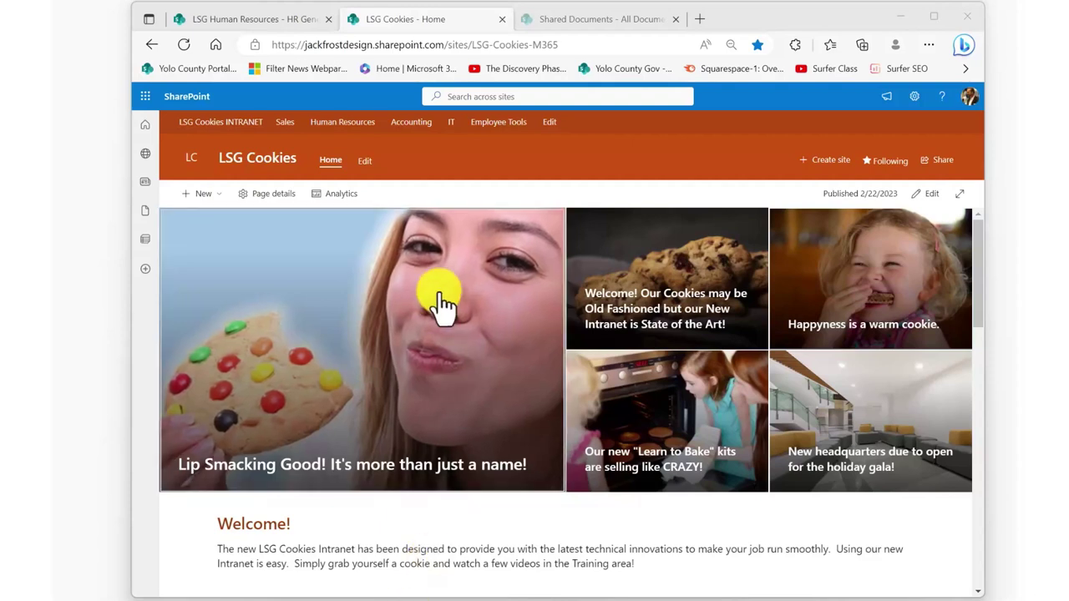
Go from the LSG Cookies intranet home page to the Human Resources site's HR General Documents library.
{"action": "left_click", "coordinate": [340, 121]}
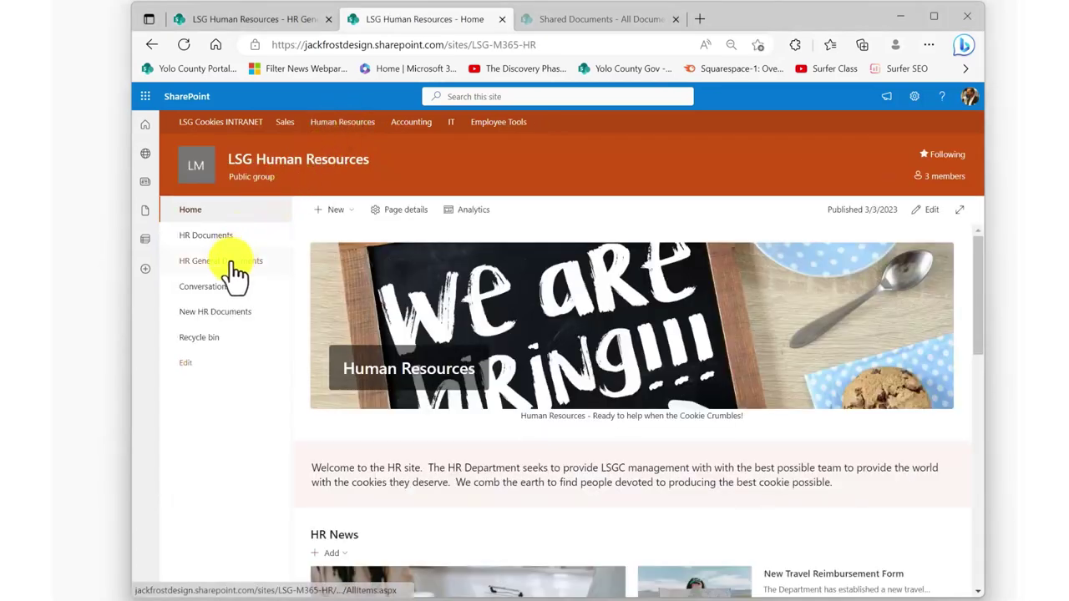
{"action": "left_click", "coordinate": [233, 264]}
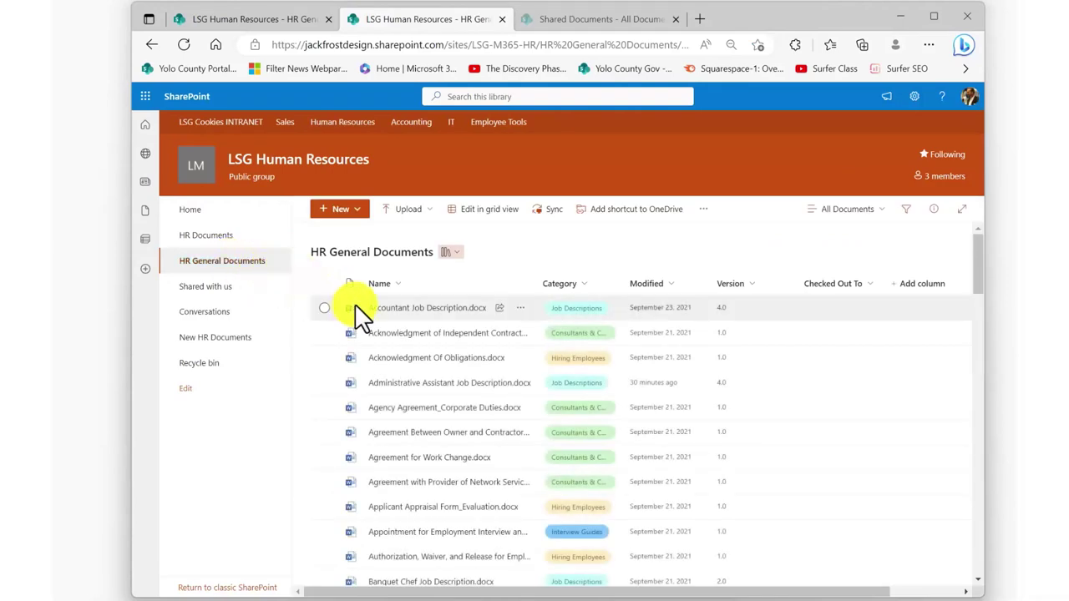
{"action": "mouse_move", "coordinate": [420, 393]}
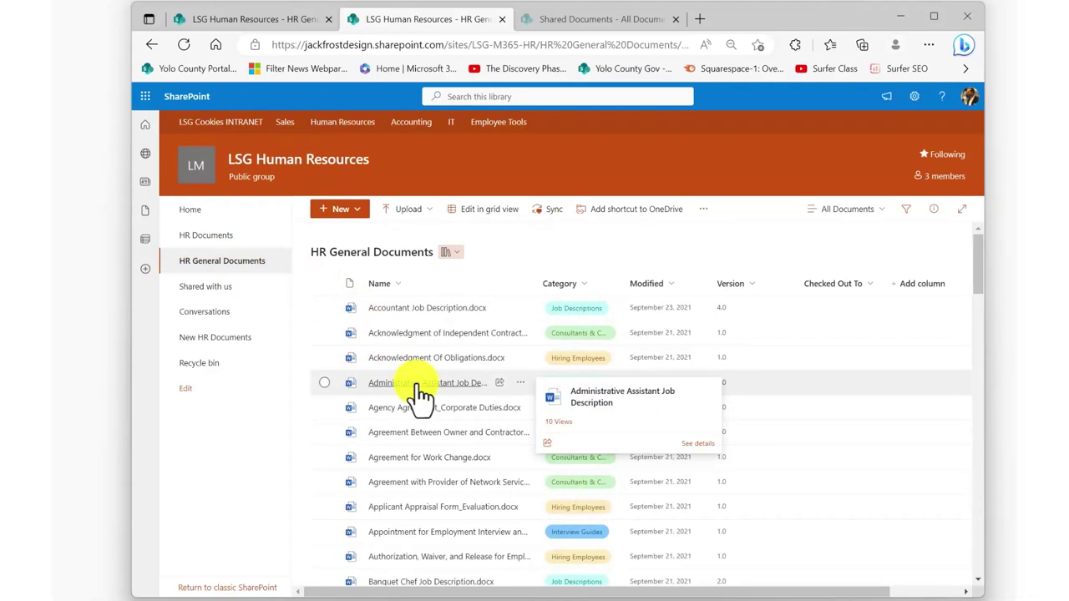
Open the Administrative Assistant Job Description in Word, look at its Check Out option, and close the document.
{"action": "left_click", "coordinate": [420, 392]}
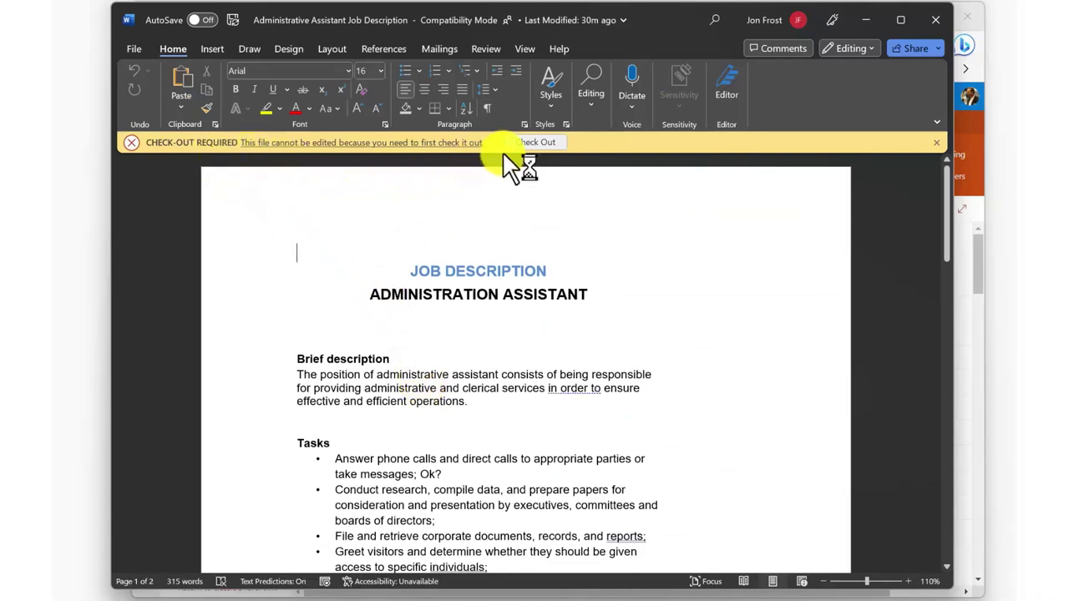
{"action": "left_click", "coordinate": [534, 143]}
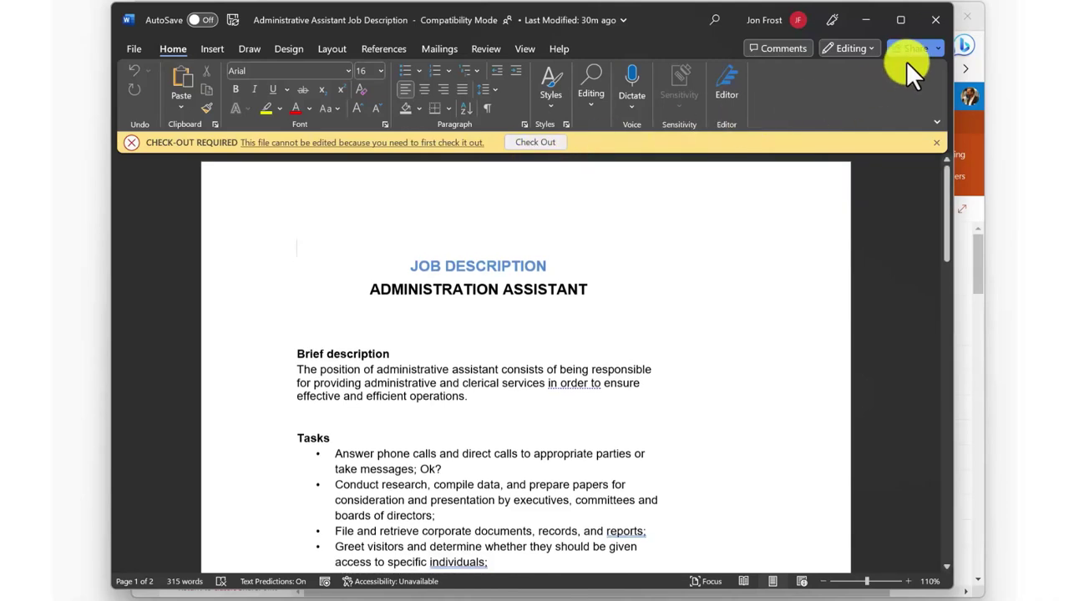
{"action": "left_click", "coordinate": [935, 19]}
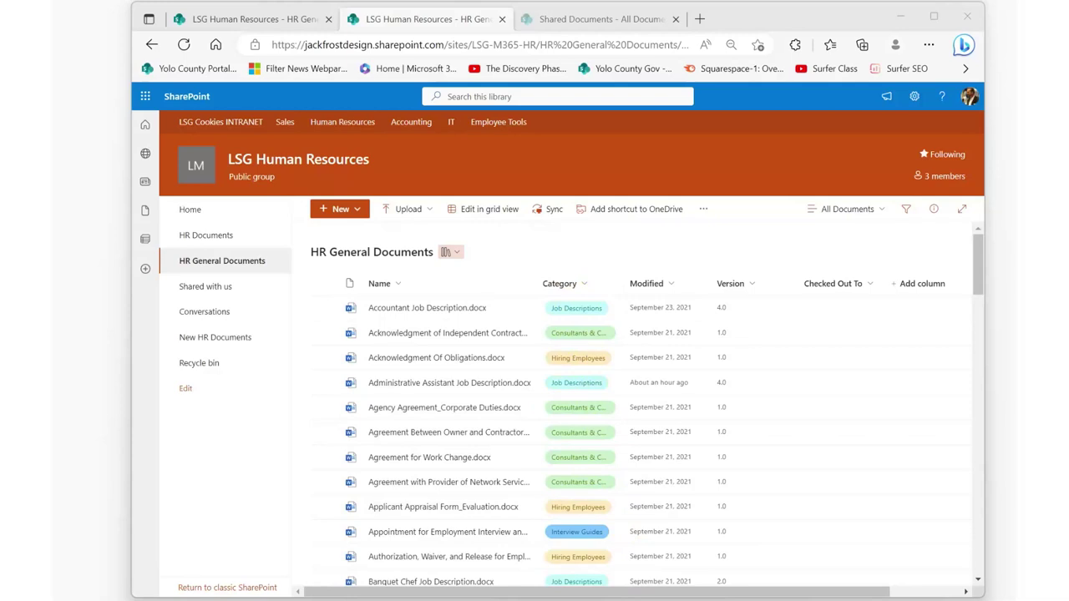
Switch to File Explorer and browse from the Samples folder through Human Resources and Compensation & Benefits into Financial Benefits.
{"action": "key", "text": "alt+Tab"}
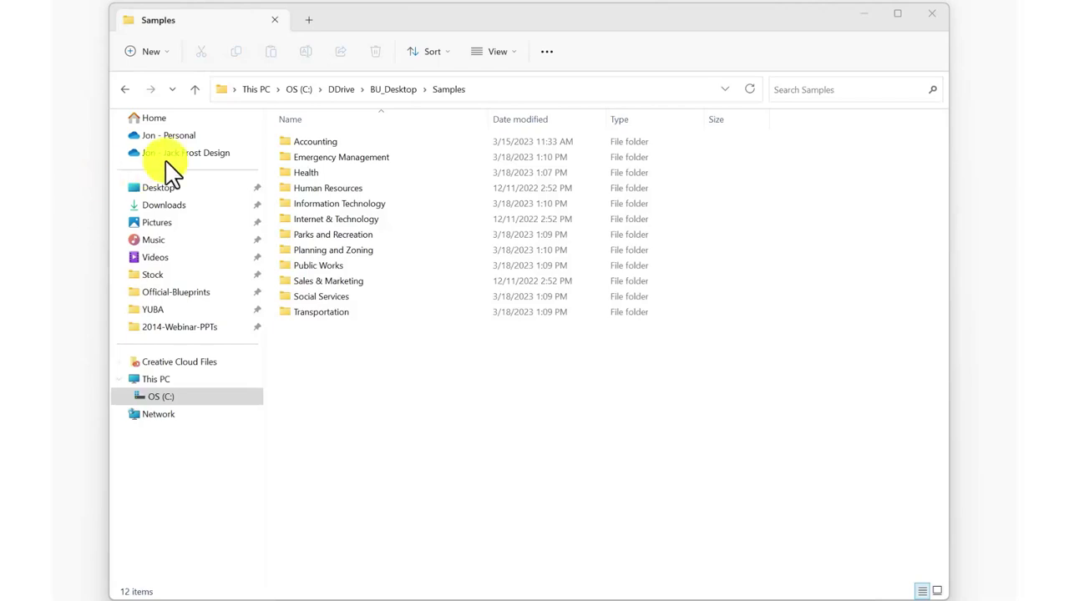
{"action": "double_click", "coordinate": [335, 189]}
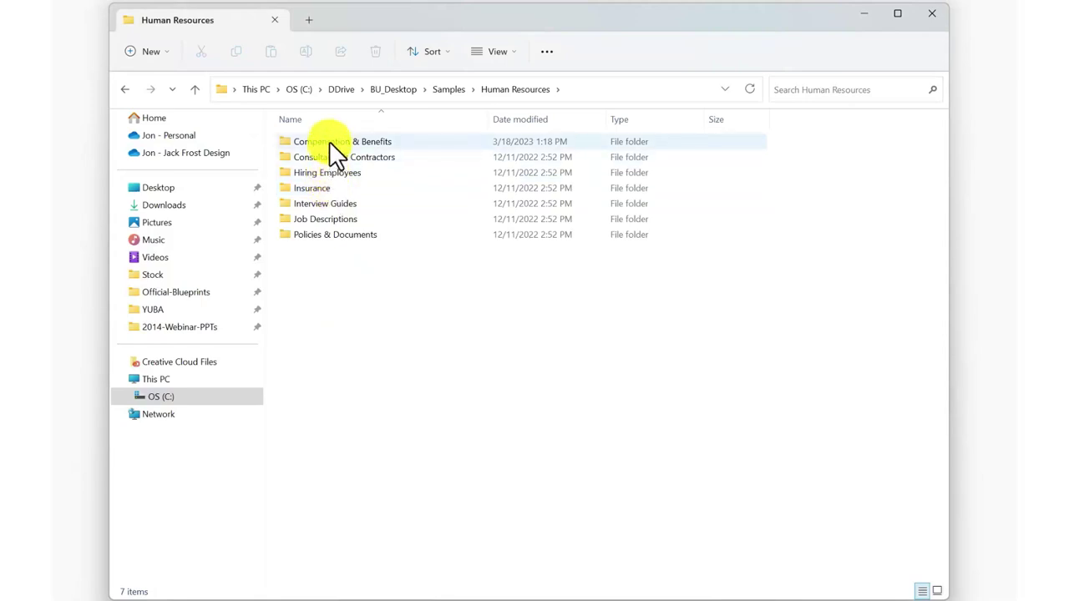
{"action": "double_click", "coordinate": [329, 141]}
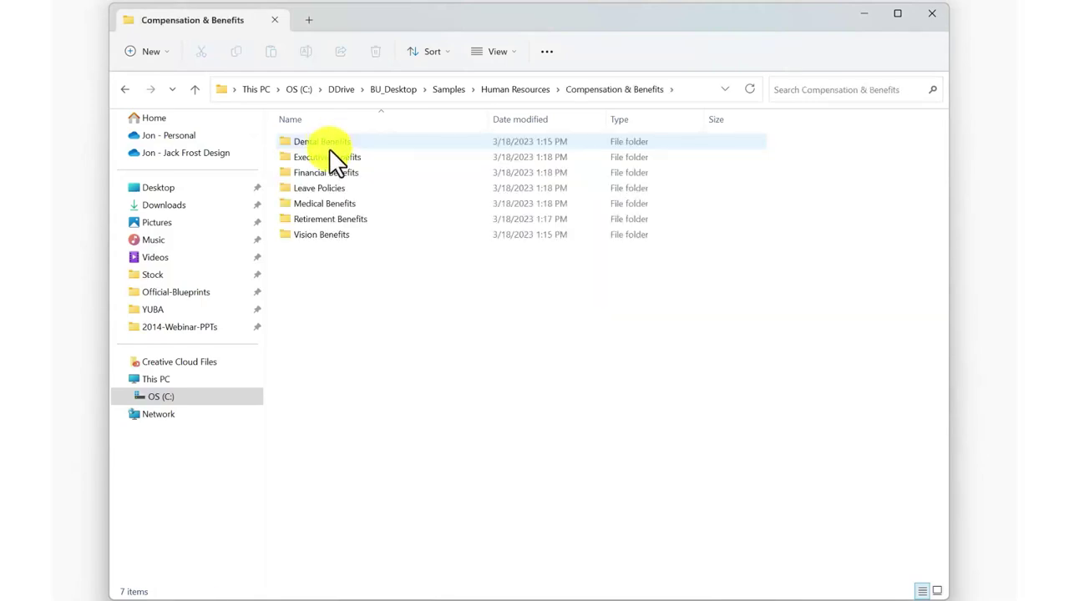
{"action": "double_click", "coordinate": [331, 174]}
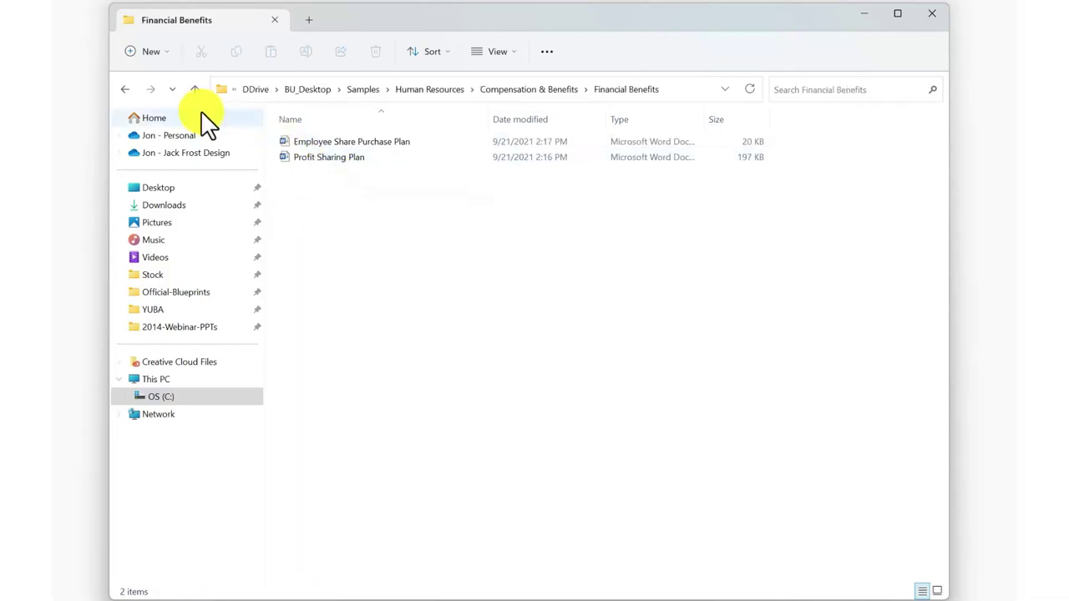
Return to Compensation & Benefits, look inside the Executive Benefits folder, and back out of it.
{"action": "left_click", "coordinate": [127, 88]}
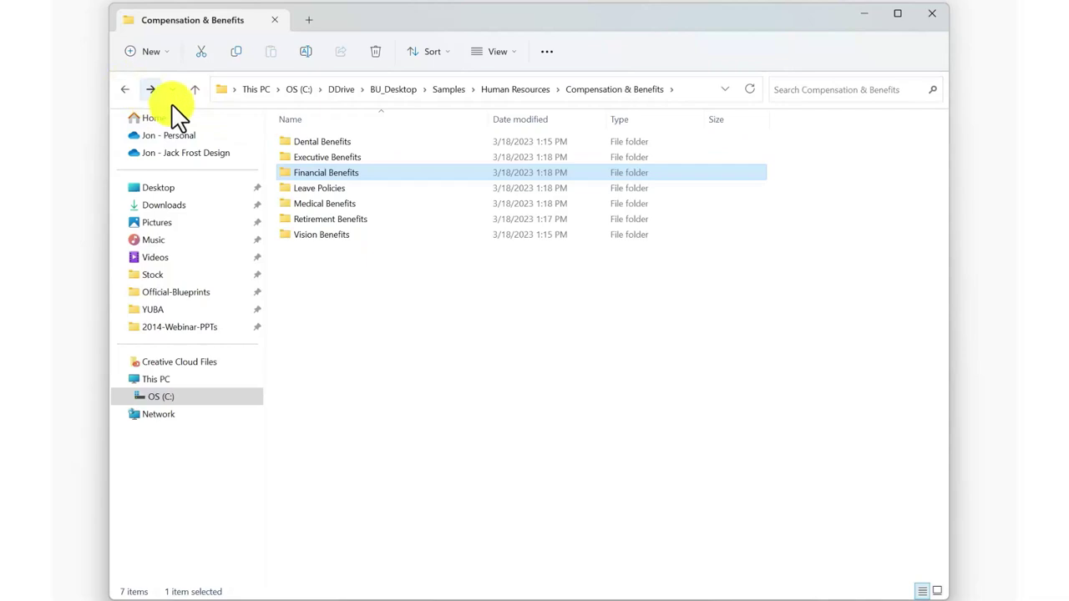
{"action": "double_click", "coordinate": [306, 157]}
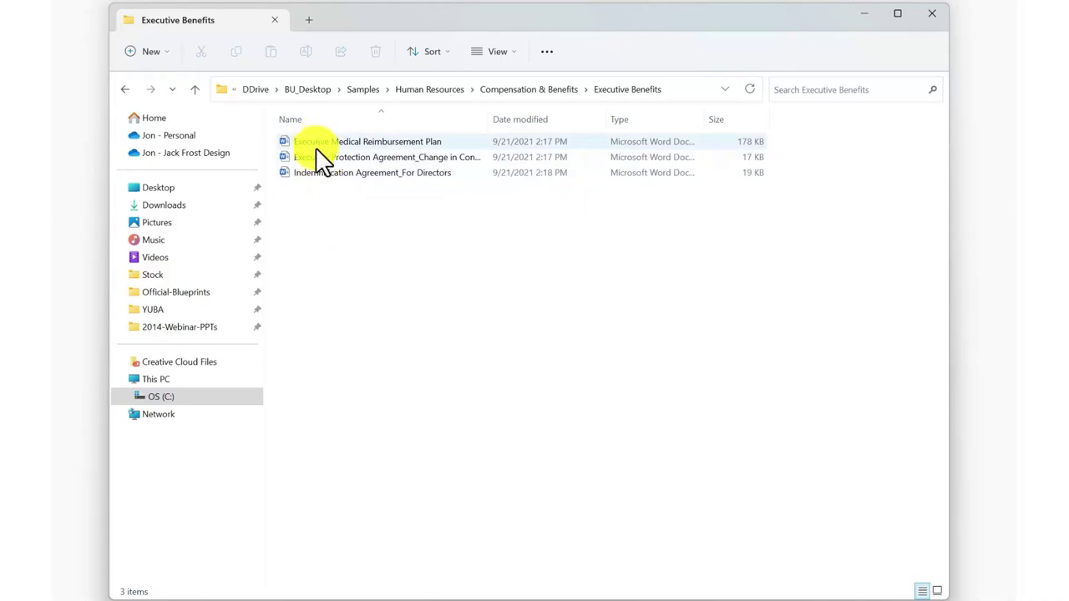
{"action": "left_click", "coordinate": [126, 88]}
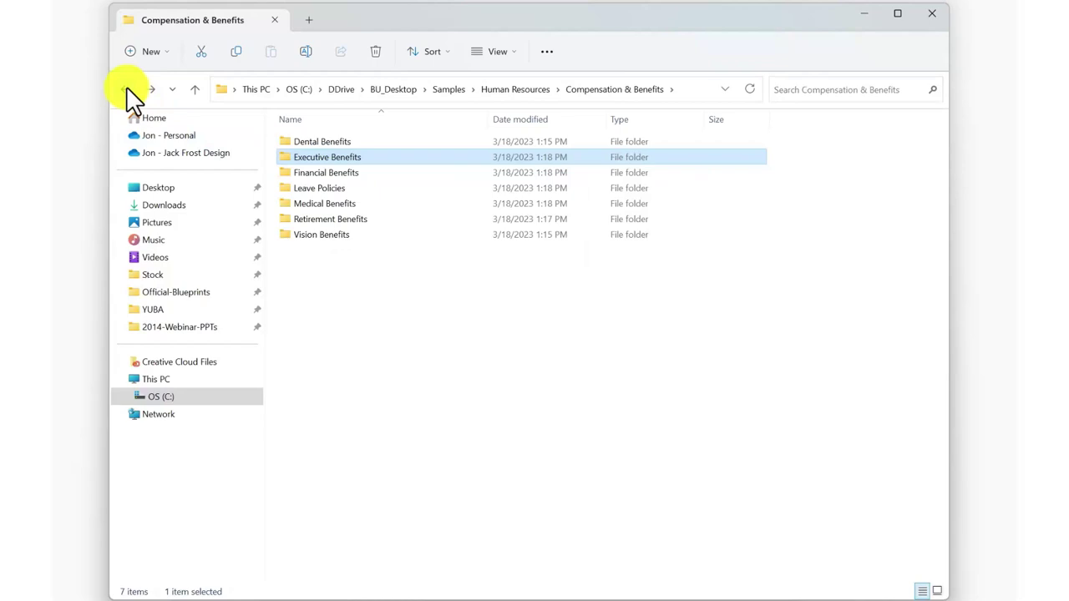
{"action": "left_click", "coordinate": [126, 88]}
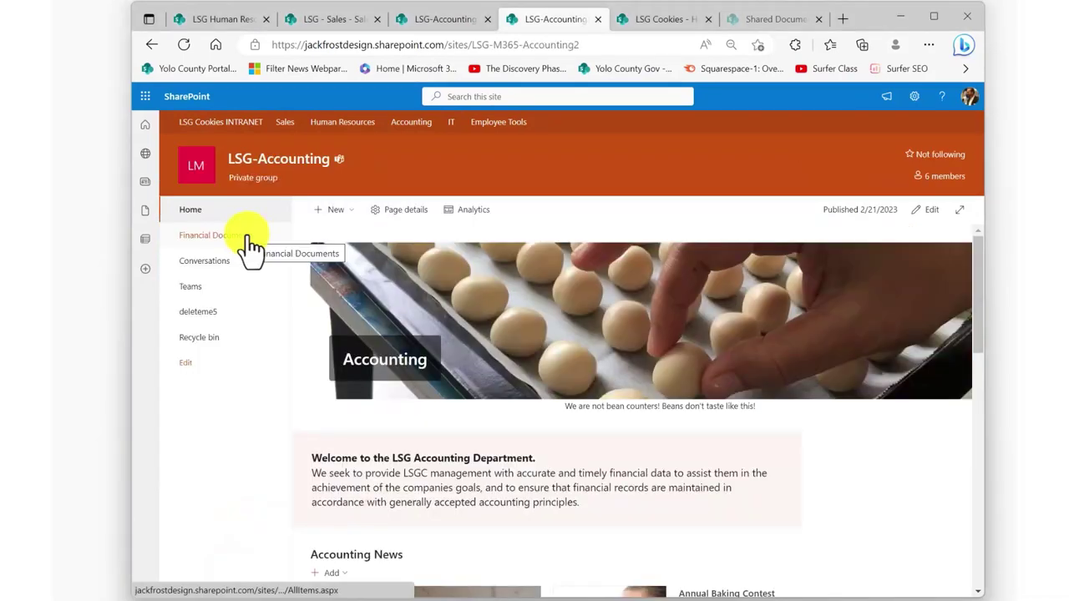
Open the LSG-Accounting site's Financial Documents library and filter its Categories column by Financial Forms.
{"action": "left_click", "coordinate": [249, 242]}
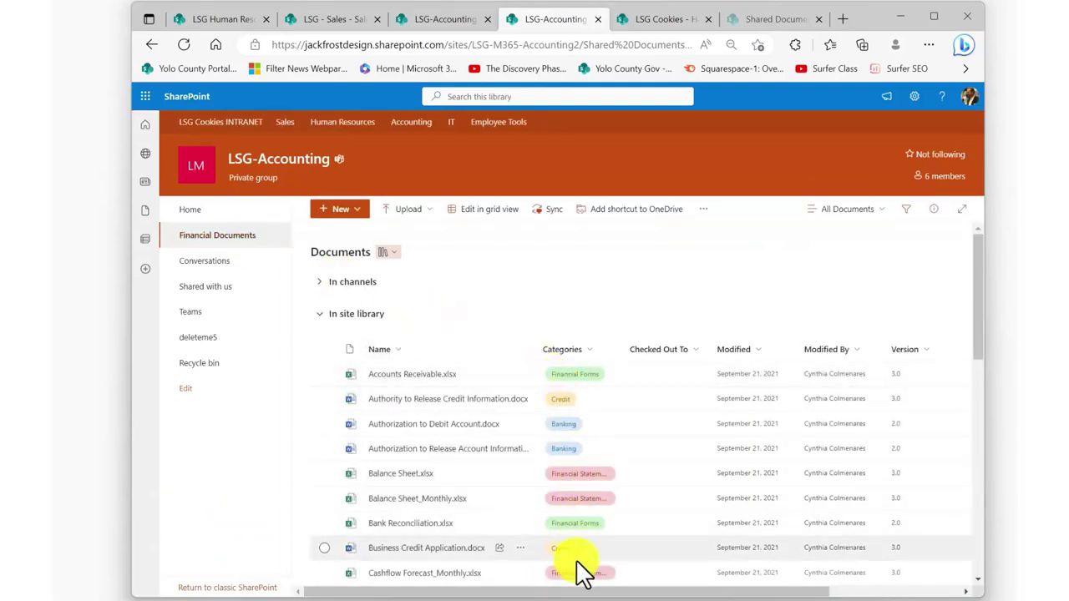
{"action": "left_click", "coordinate": [589, 357]}
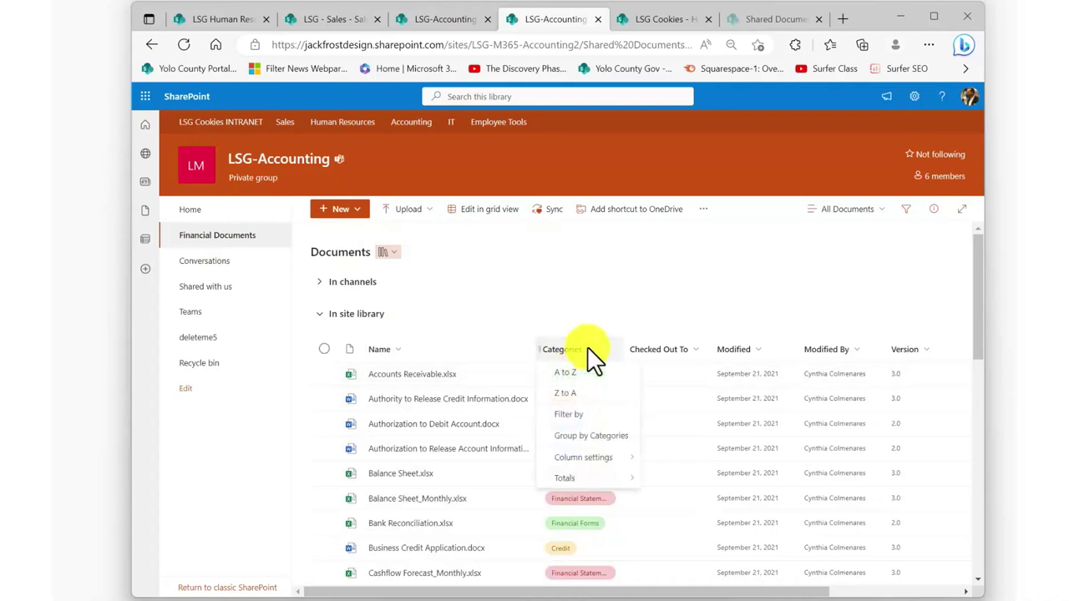
{"action": "left_click", "coordinate": [594, 415]}
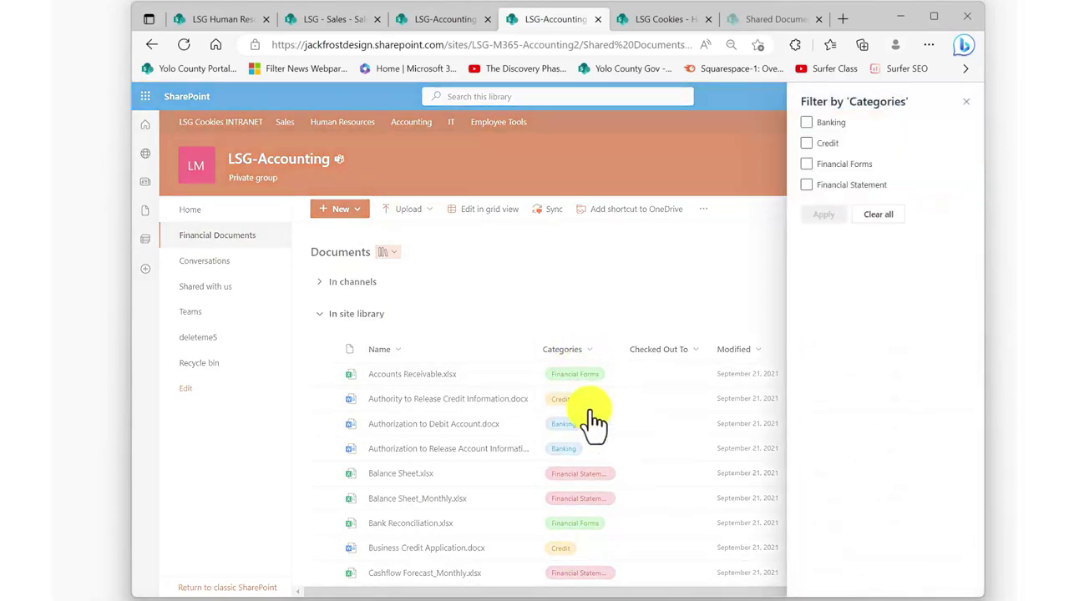
{"action": "left_click", "coordinate": [807, 164]}
{"action": "left_click", "coordinate": [823, 213]}
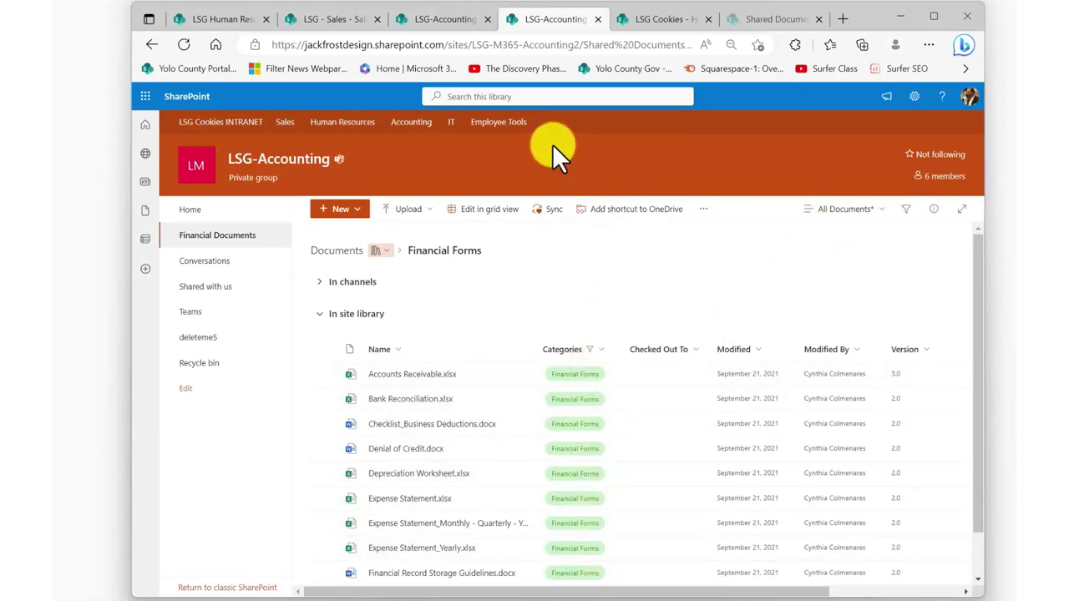
Go to the LSG Cookies intranet home page and search across sites for "credit".
{"action": "left_click", "coordinate": [249, 125]}
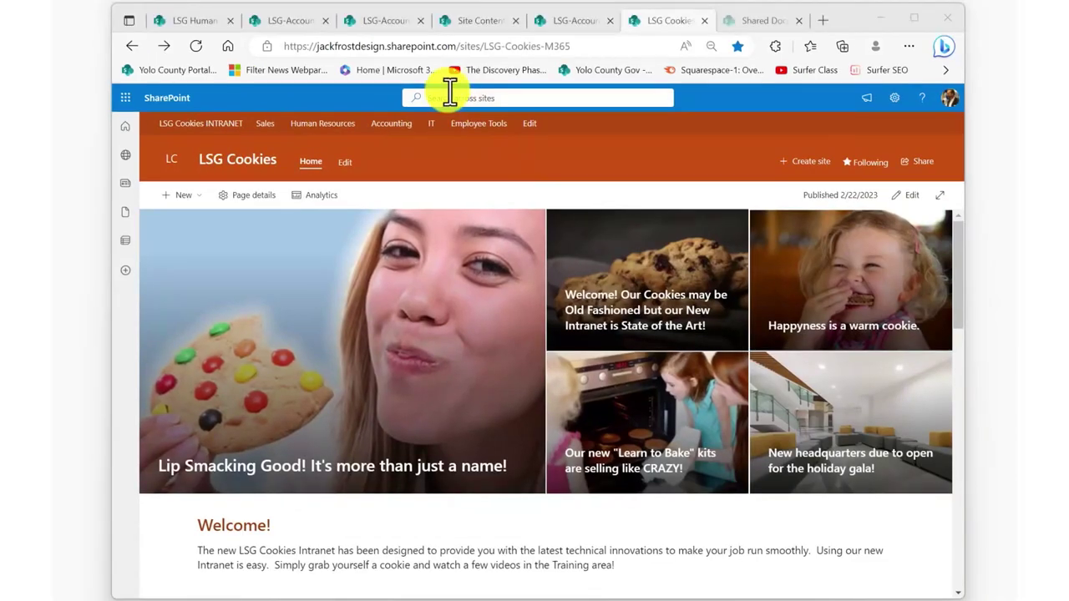
{"action": "left_click", "coordinate": [446, 93]}
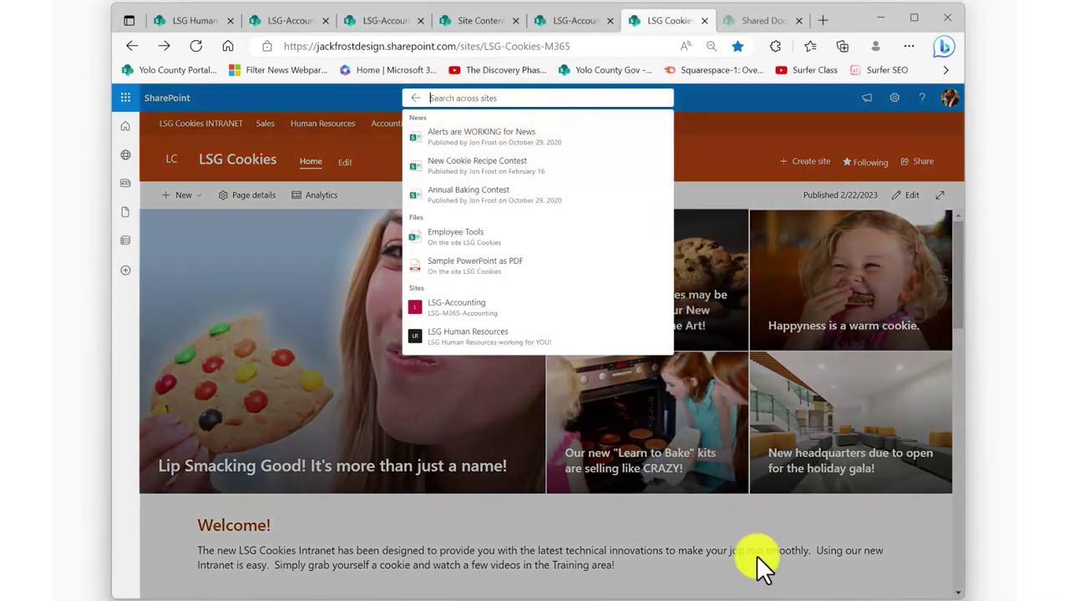
{"action": "type", "text": "credit"}
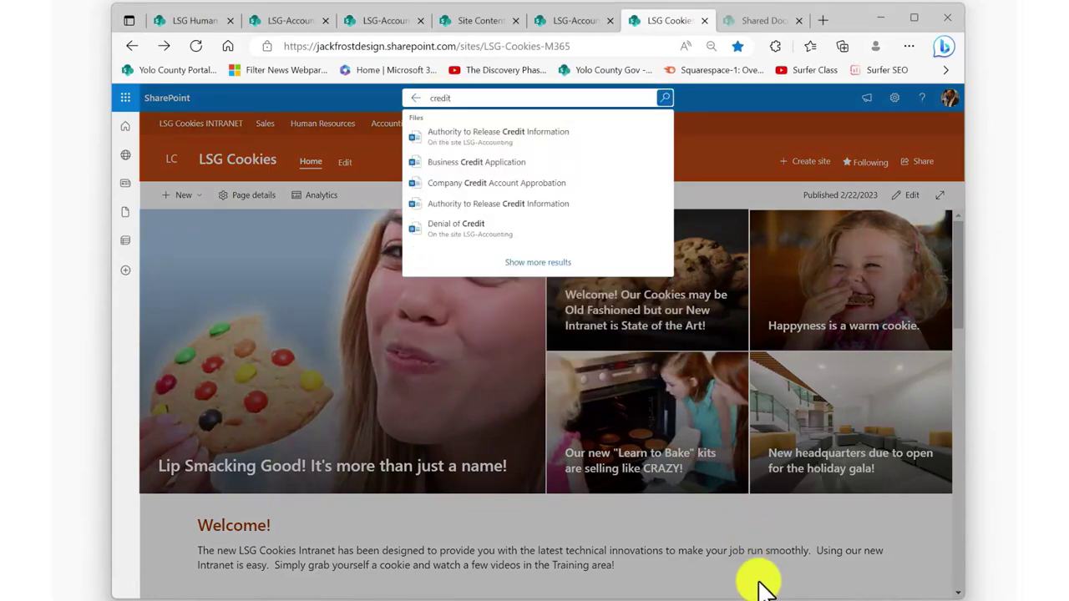
{"action": "key", "text": "Return"}
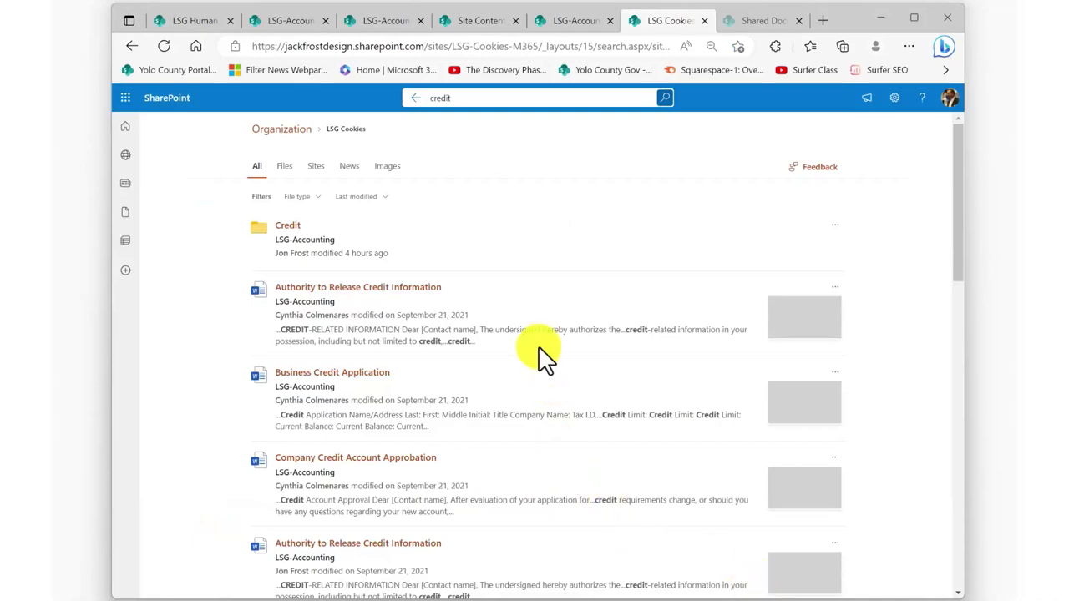
Review the credit search results and the File type and Last modified filter options, and leave the results page.
{"action": "scroll", "coordinate": [521, 324], "scroll_direction": "down", "scroll_amount": 5}
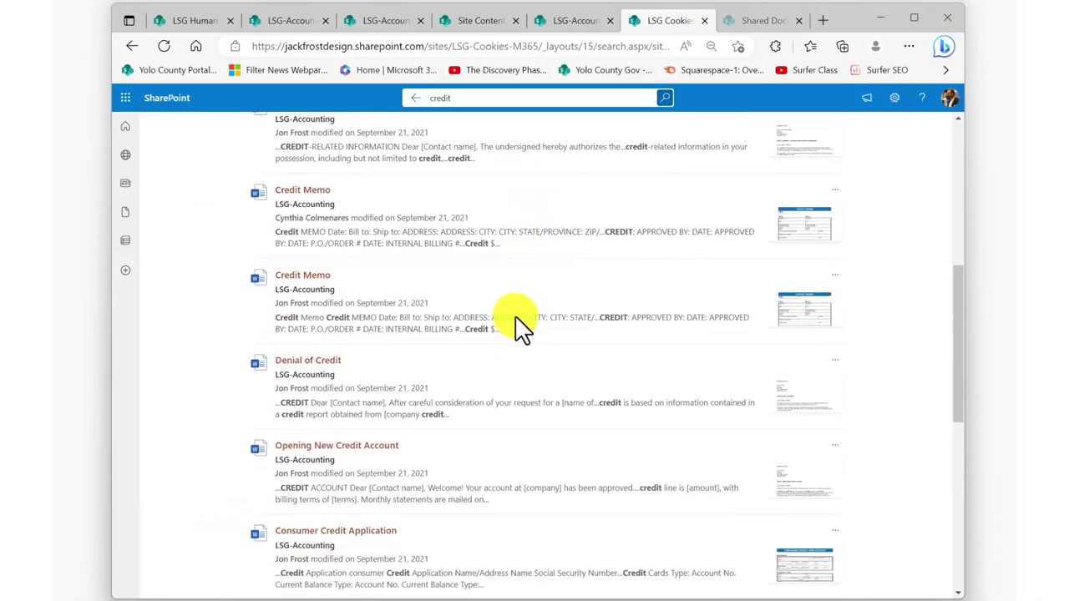
{"action": "scroll", "coordinate": [518, 324], "scroll_direction": "up", "scroll_amount": 5}
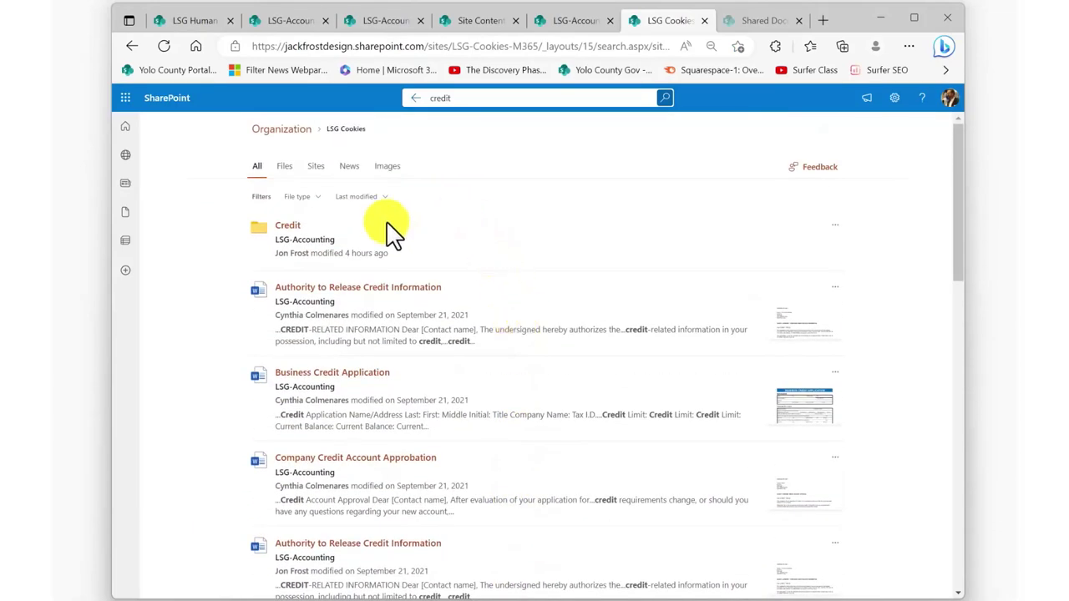
{"action": "left_click", "coordinate": [317, 197]}
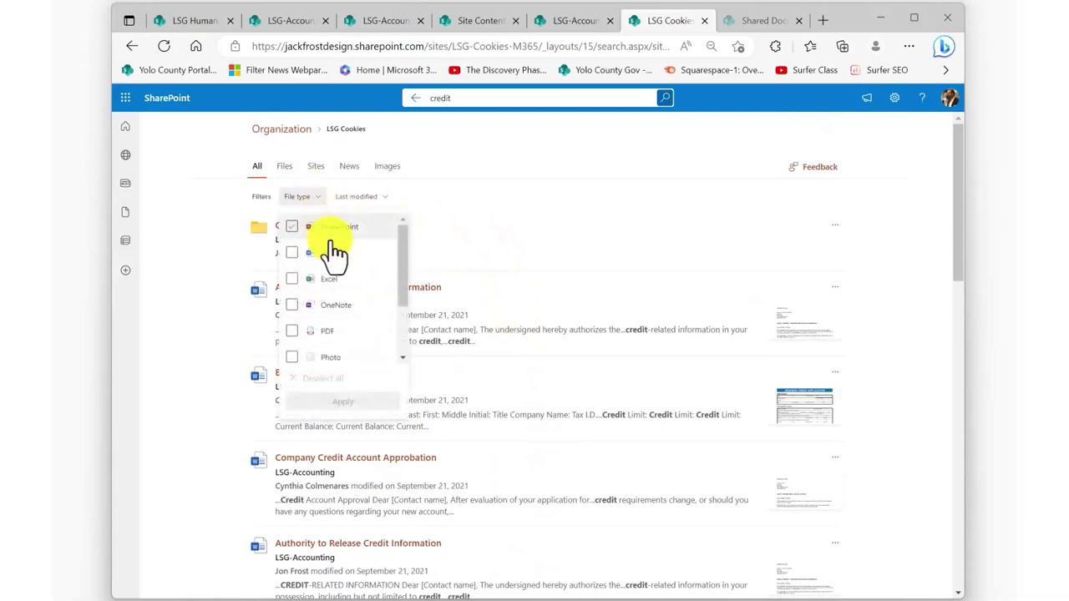
{"action": "left_click", "coordinate": [376, 199]}
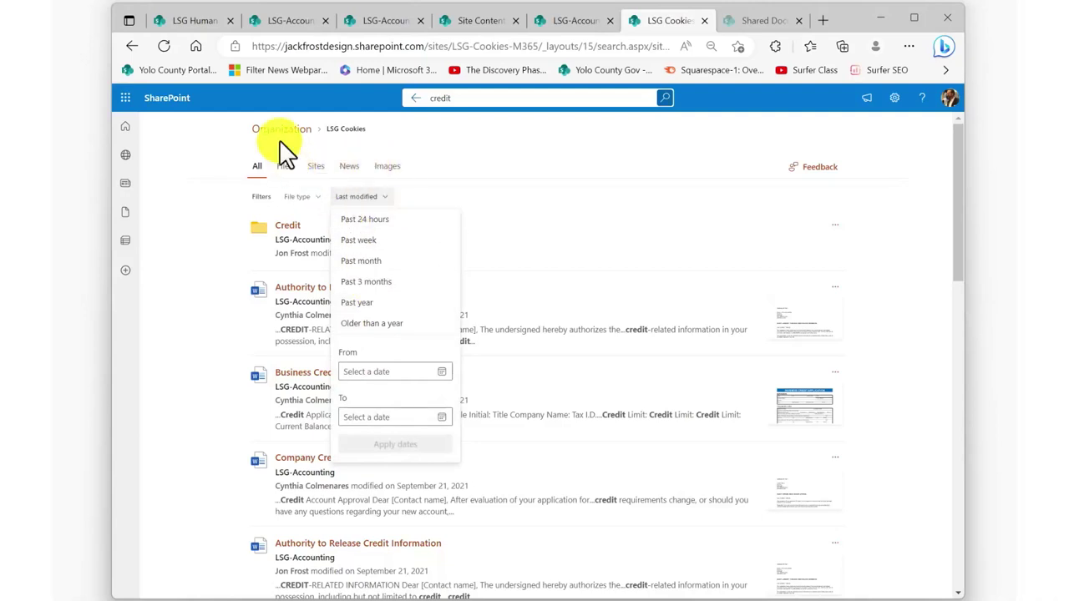
{"action": "left_click", "coordinate": [131, 46]}
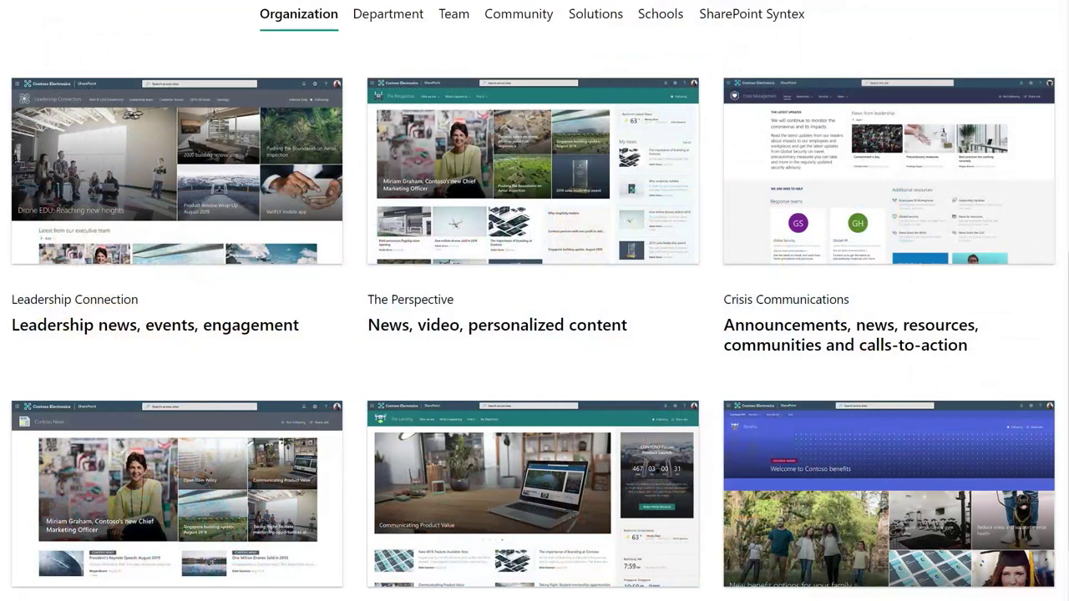
Browse the SharePoint sample site designs for the Department, Team, Community, Solutions and SharePoint Syntex categories.
{"action": "left_click", "coordinate": [389, 22]}
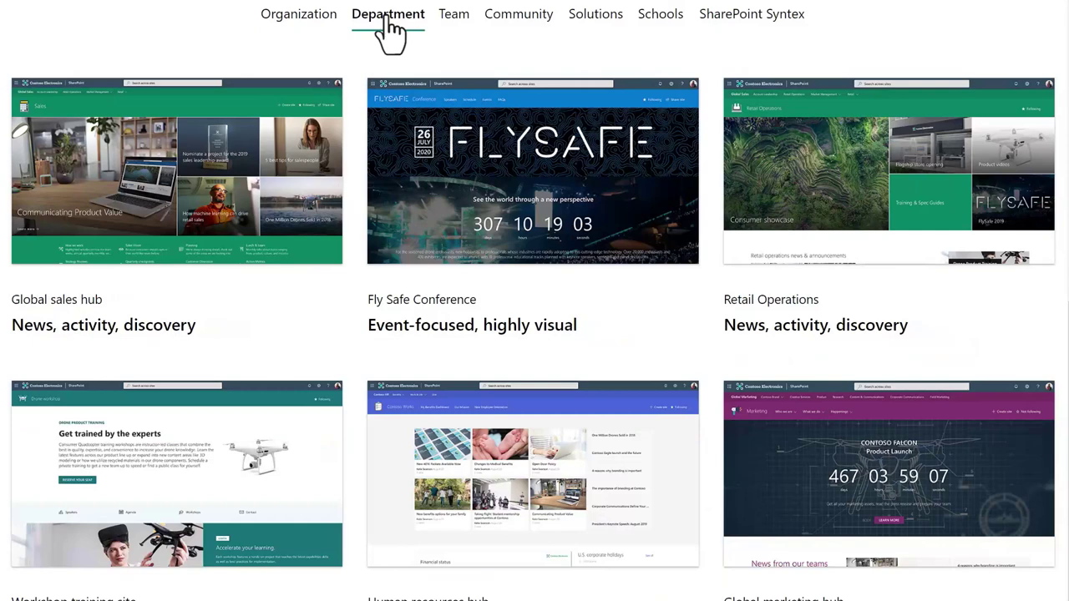
{"action": "left_click", "coordinate": [455, 16]}
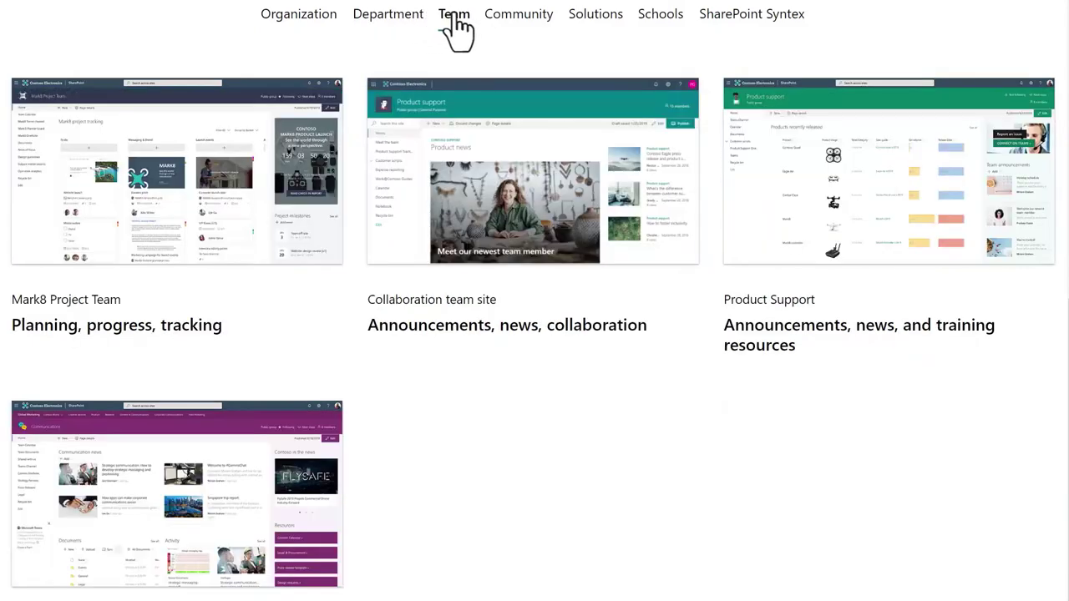
{"action": "left_click", "coordinate": [532, 34]}
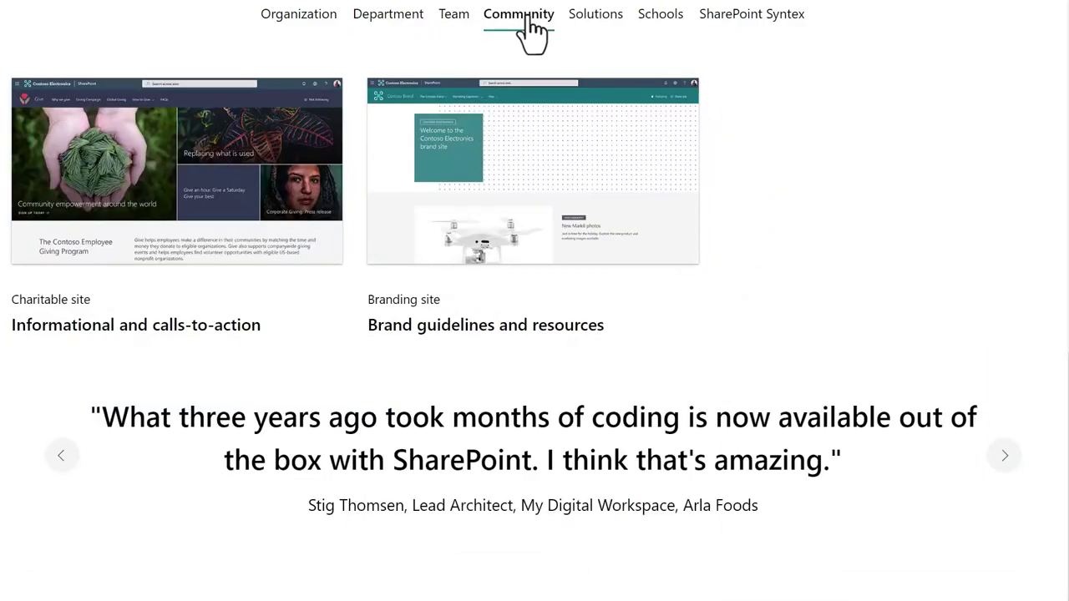
{"action": "left_click", "coordinate": [602, 32]}
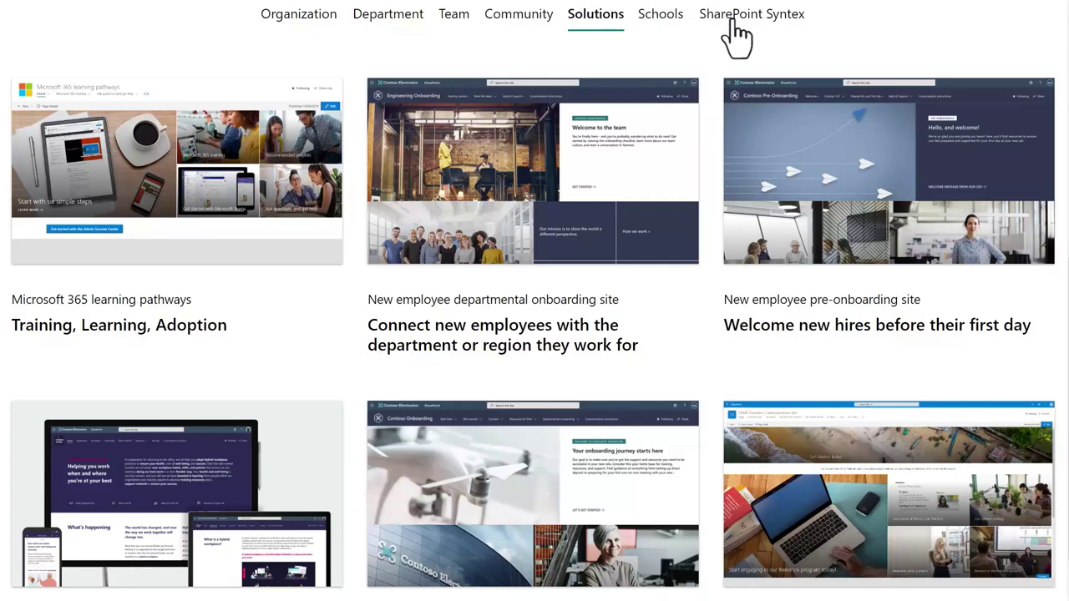
{"action": "left_click", "coordinate": [738, 34]}
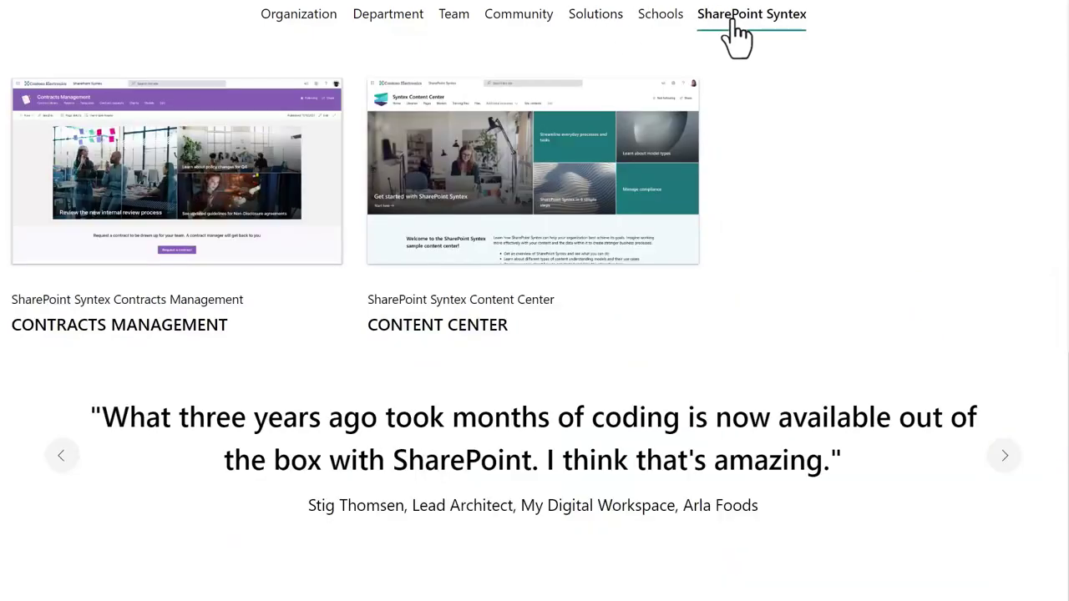